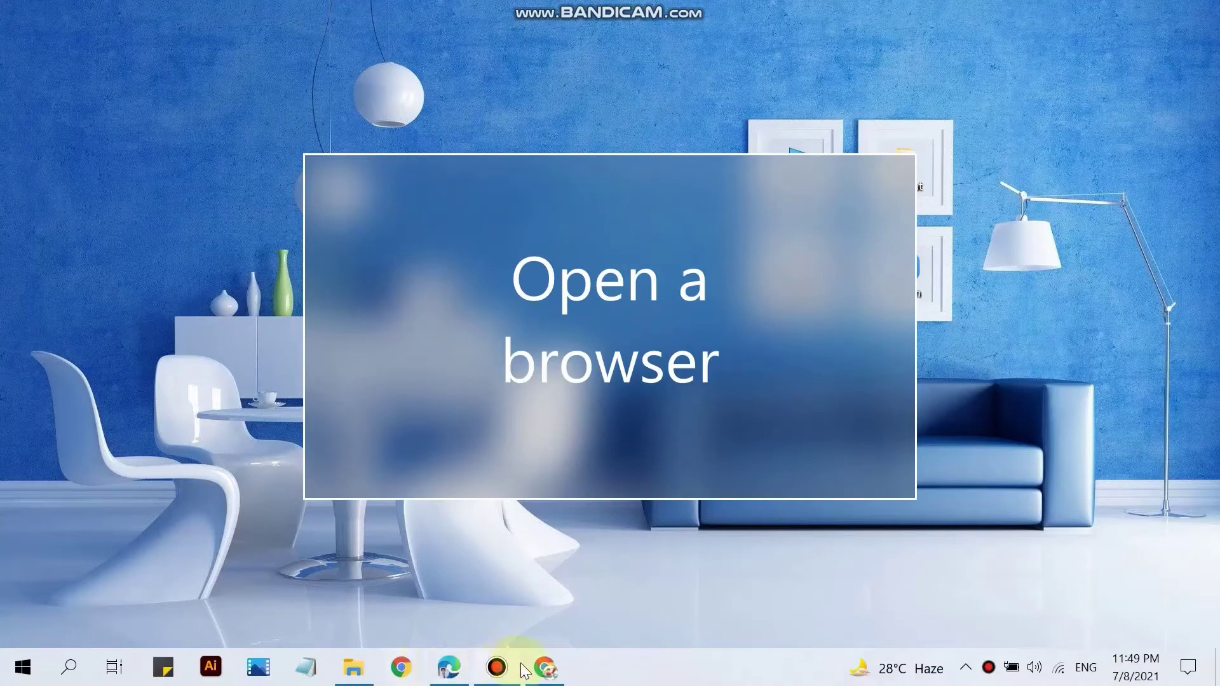
- Search Google in Chrome for 'remote mouse for pc download free'
{"action": "left_click", "coordinate": [538, 668]}
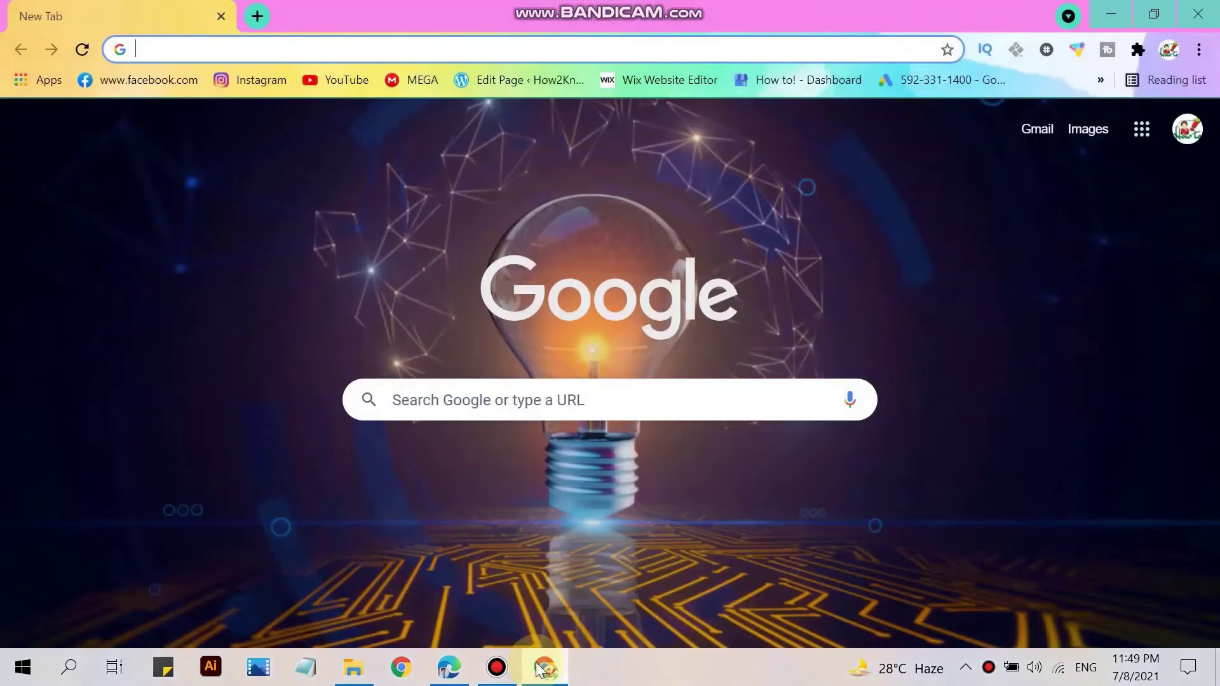
{"action": "left_click", "coordinate": [263, 47]}
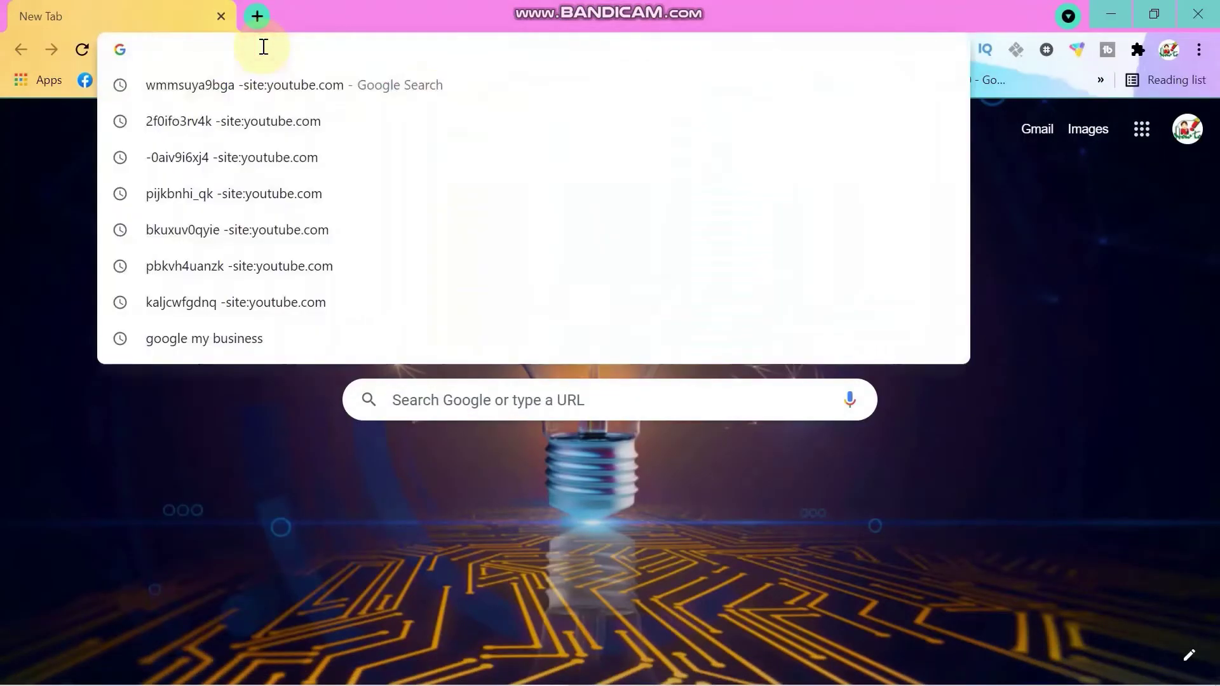
{"action": "type", "text": "remo"}
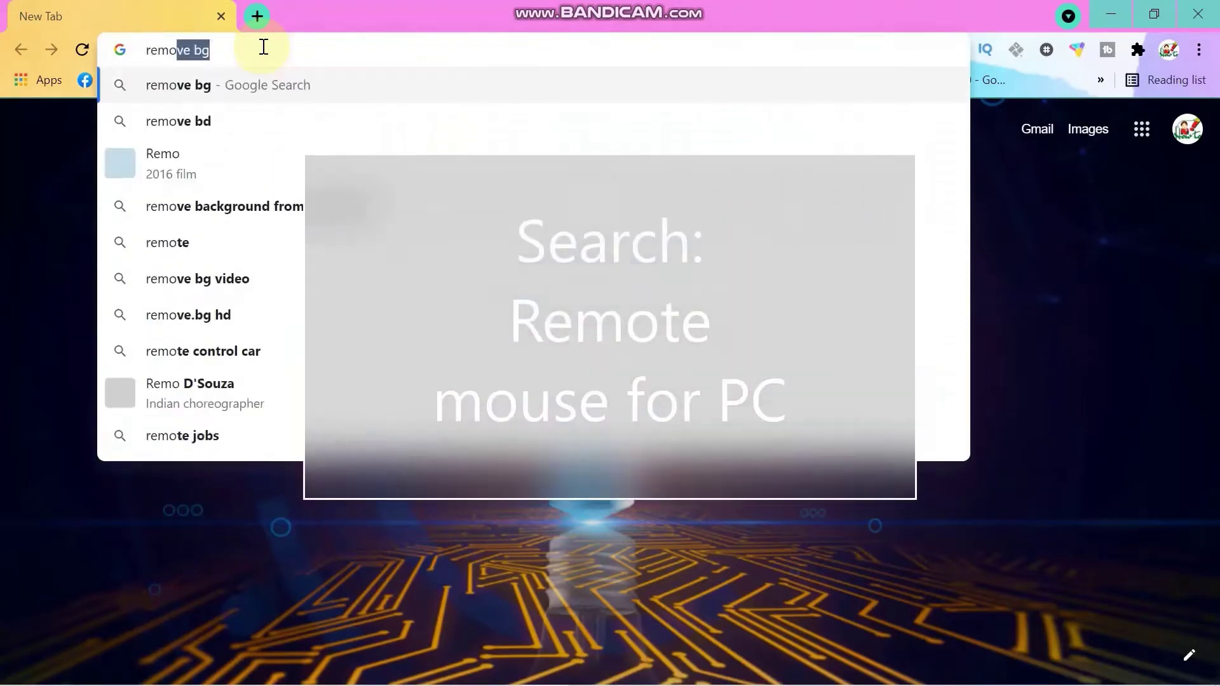
{"action": "type", "text": "te mouse"}
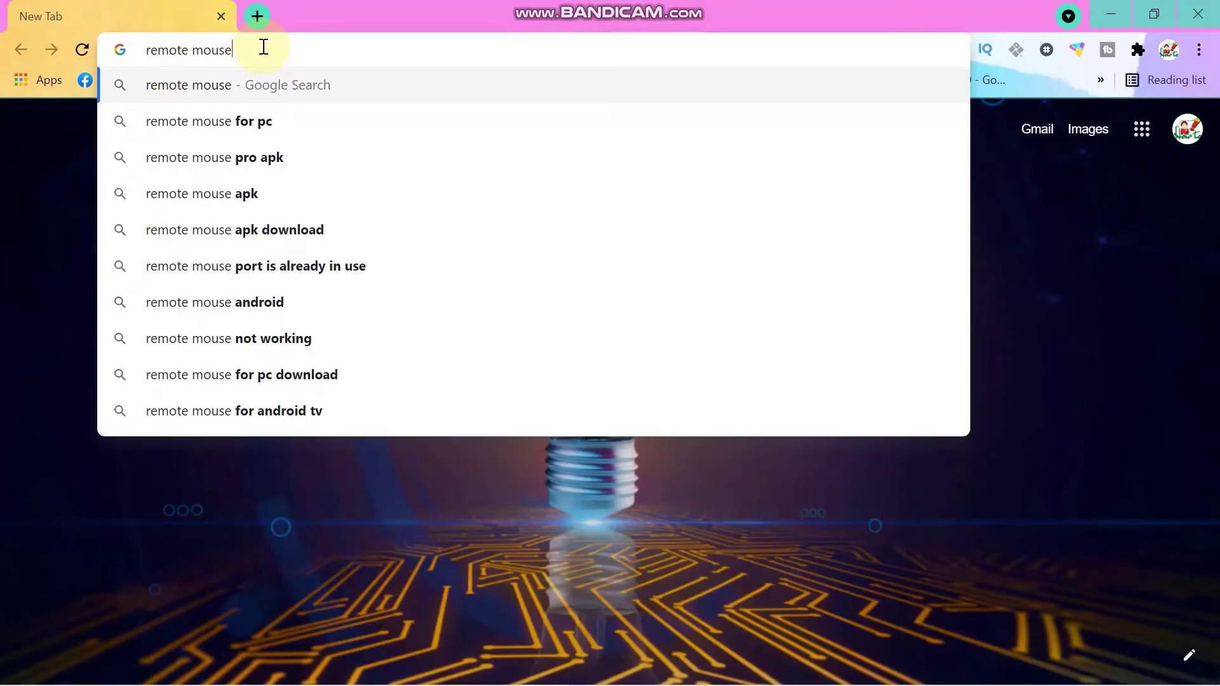
{"action": "type", "text": " for "}
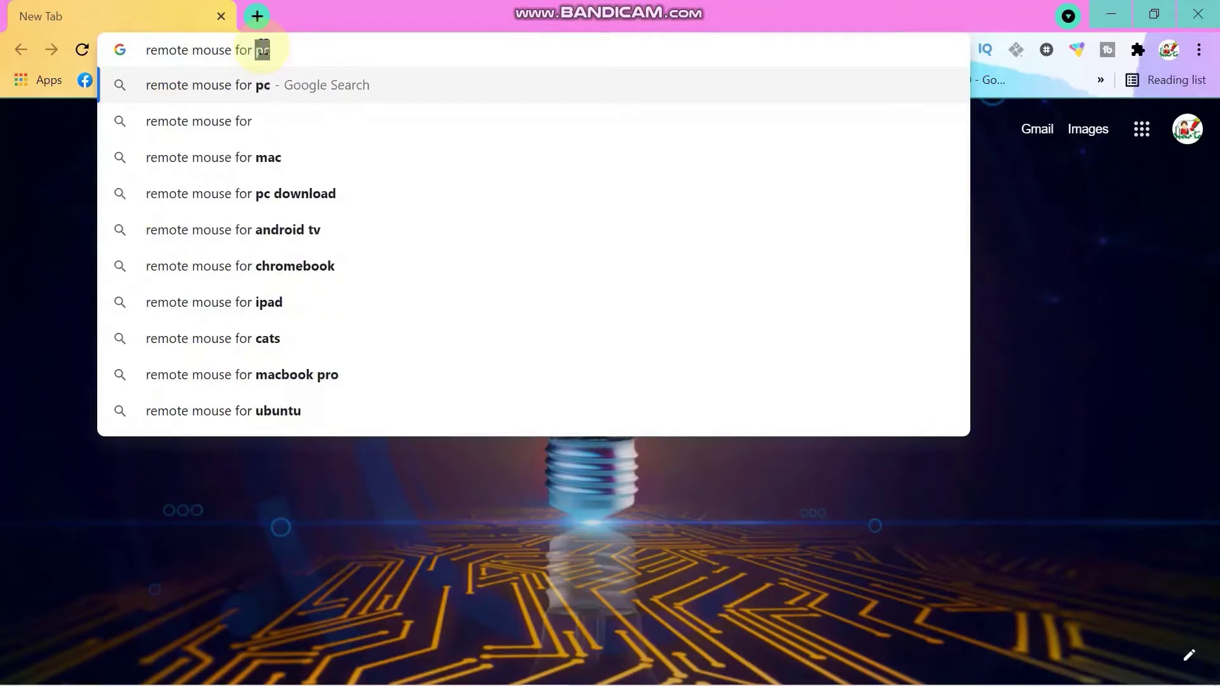
{"action": "type", "text": "pc"}
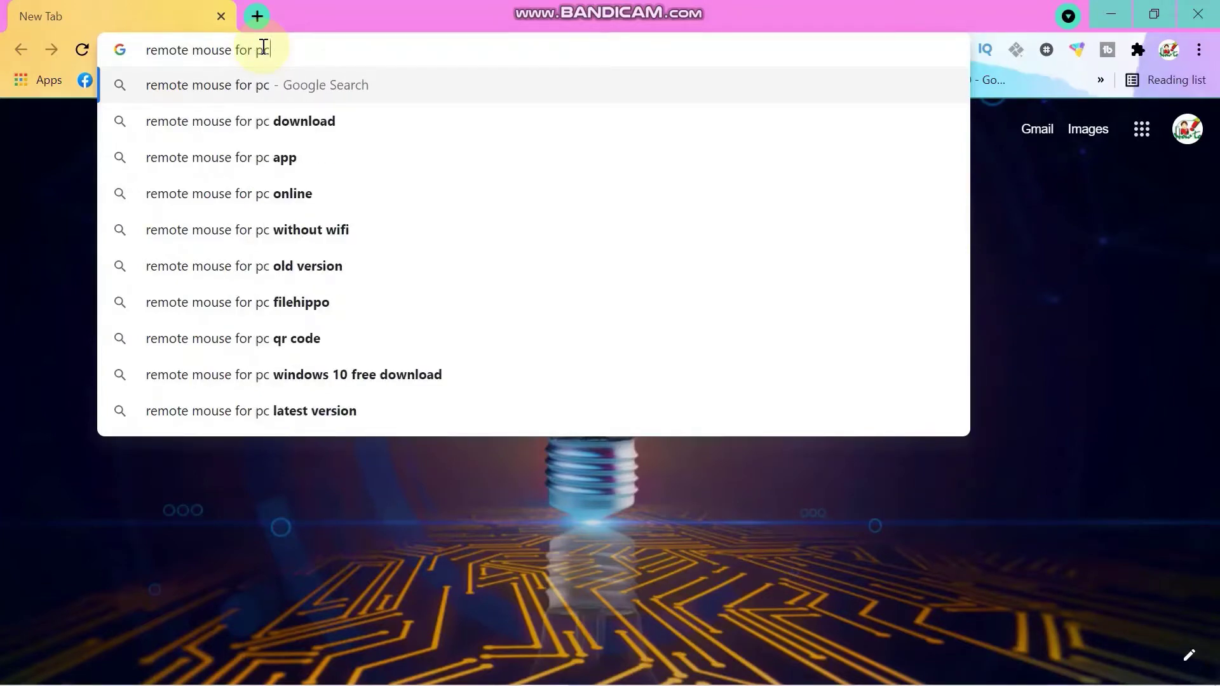
{"action": "type", "text": " download free"}
{"action": "key", "text": "Return"}
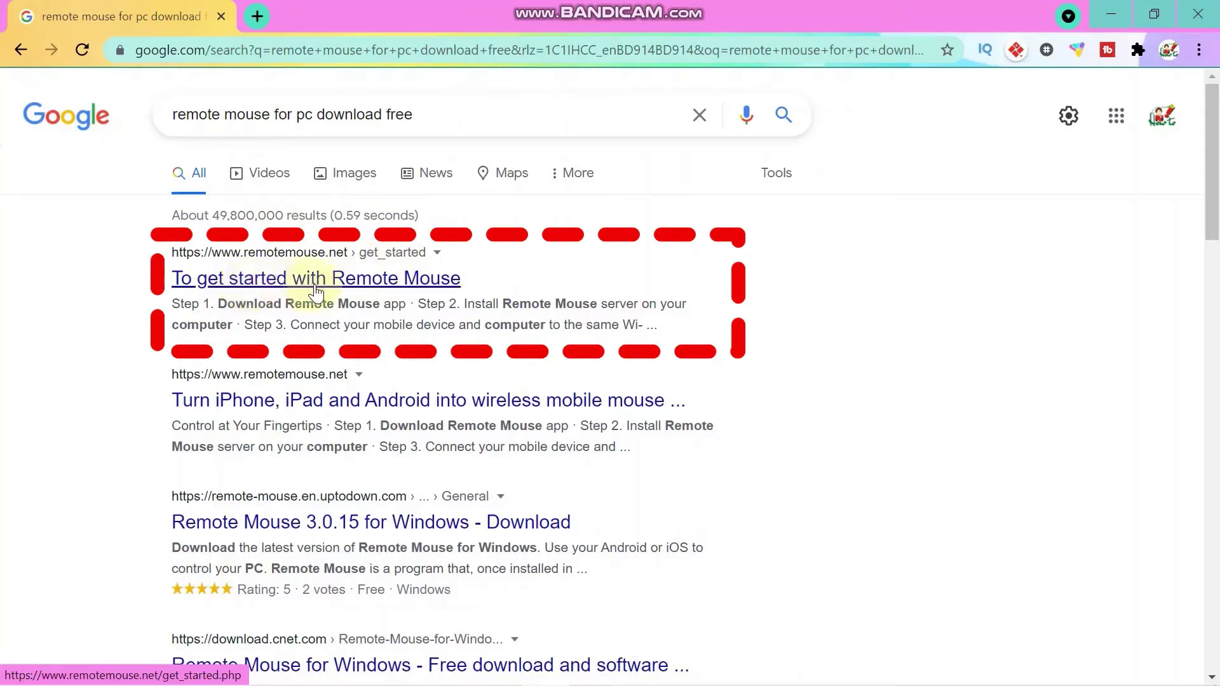
- Open the remotemouse.net get-started result in a new tab and scroll to the Step 2 downloads
{"action": "right_click", "coordinate": [283, 289]}
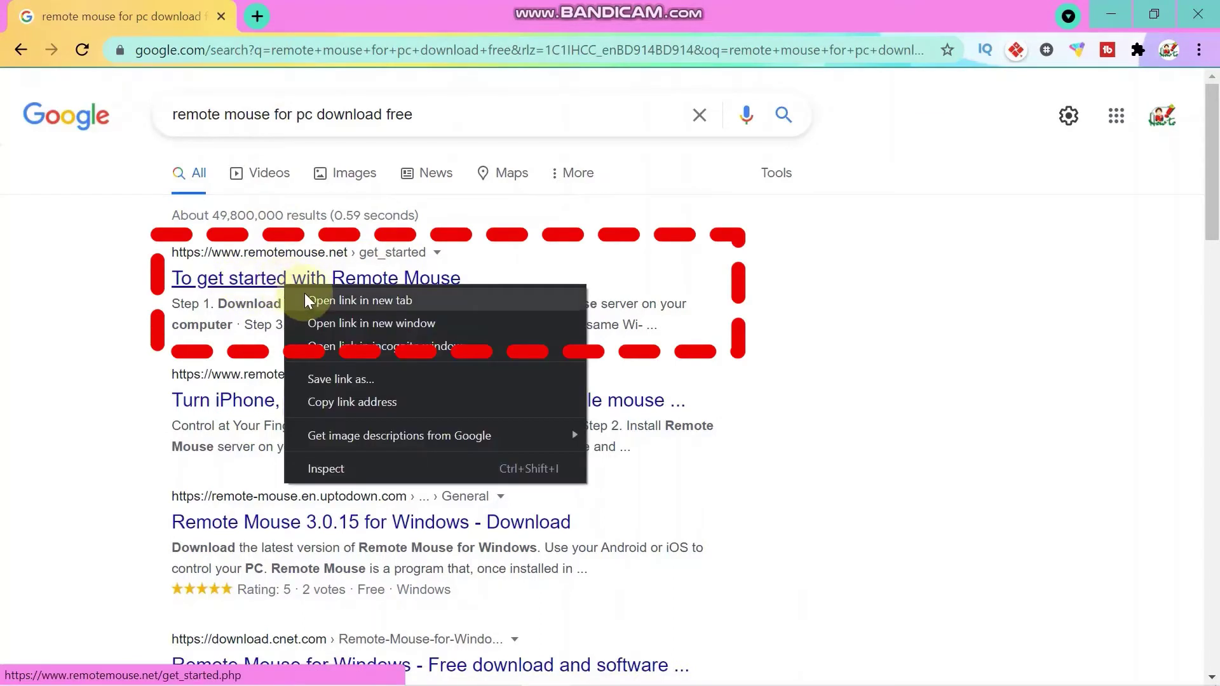
{"action": "left_click", "coordinate": [305, 300]}
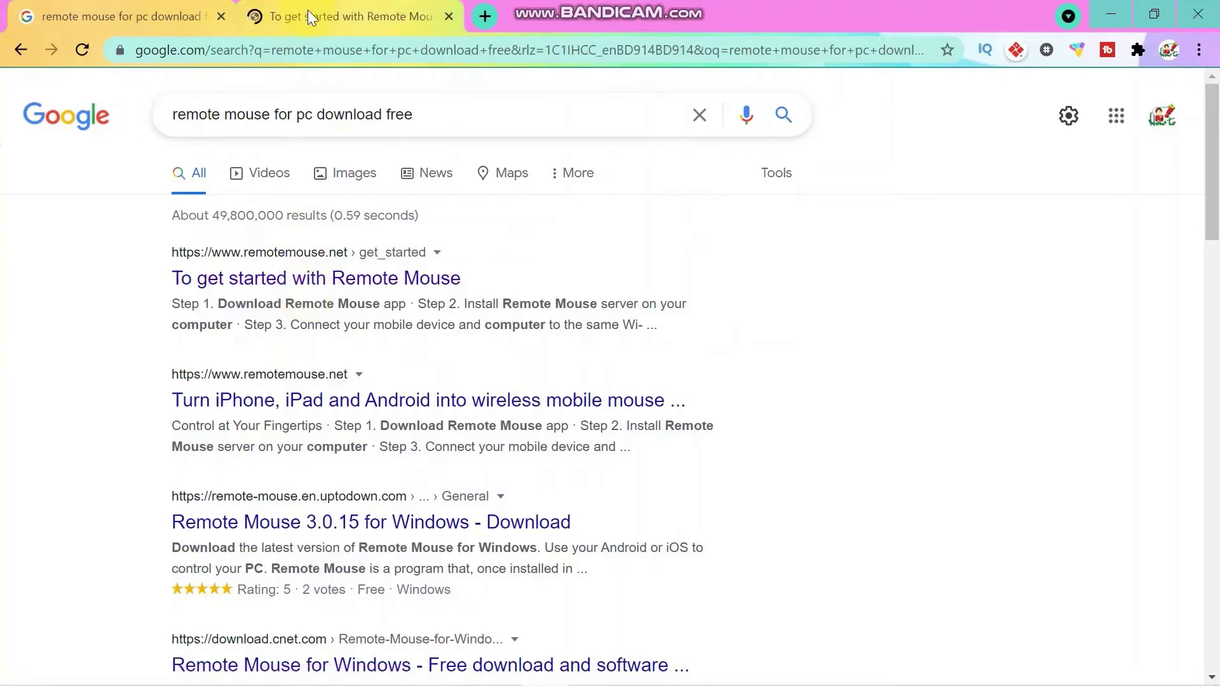
{"action": "left_click", "coordinate": [309, 17]}
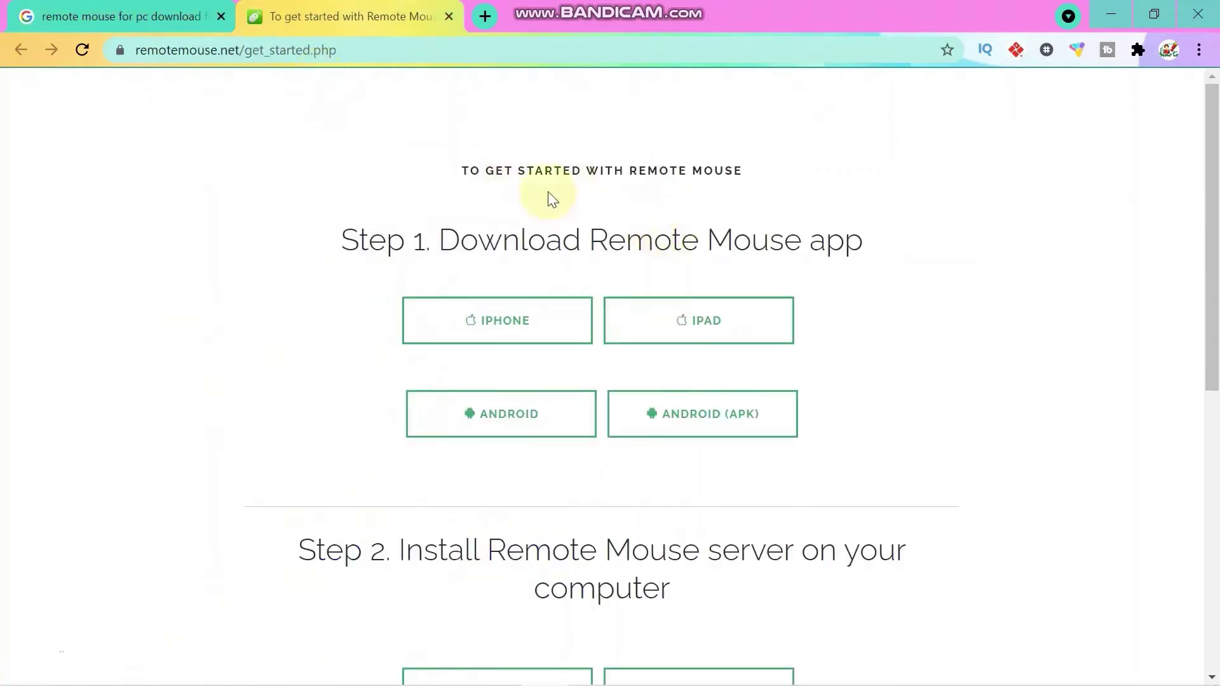
{"action": "scroll", "coordinate": [692, 202], "scroll_direction": "down", "scroll_amount": 2}
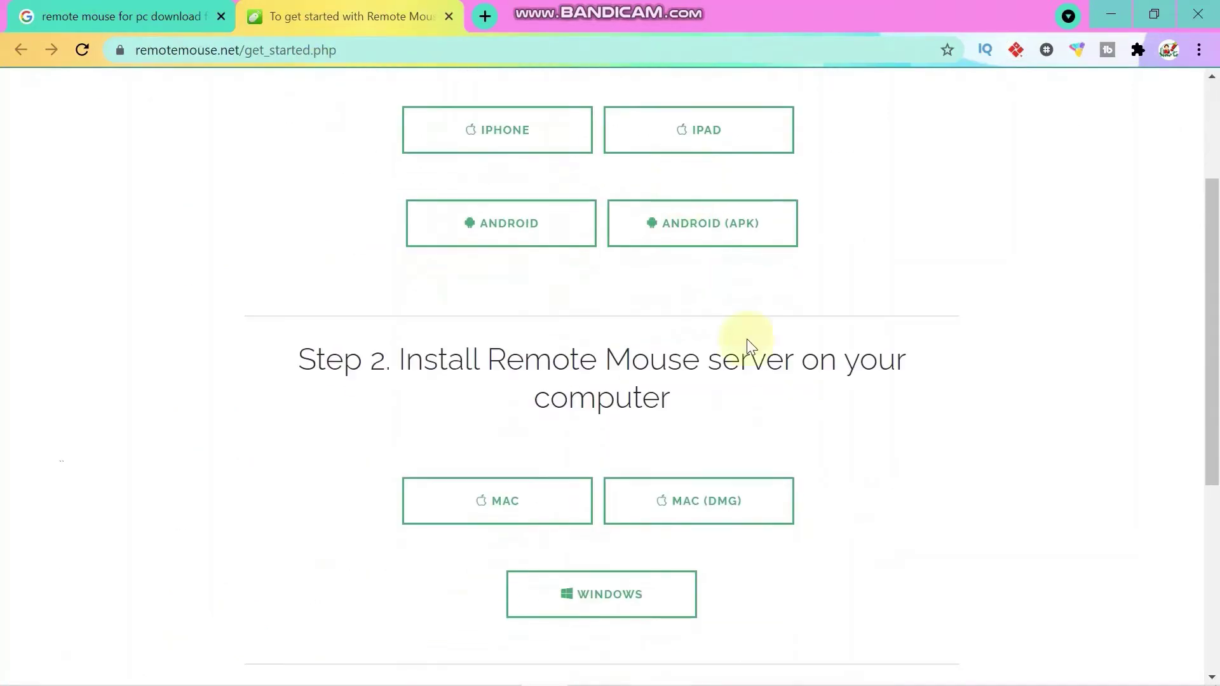
{"action": "scroll", "coordinate": [776, 332], "scroll_direction": "up", "scroll_amount": 1}
{"action": "scroll", "coordinate": [779, 331], "scroll_direction": "up", "scroll_amount": 1}
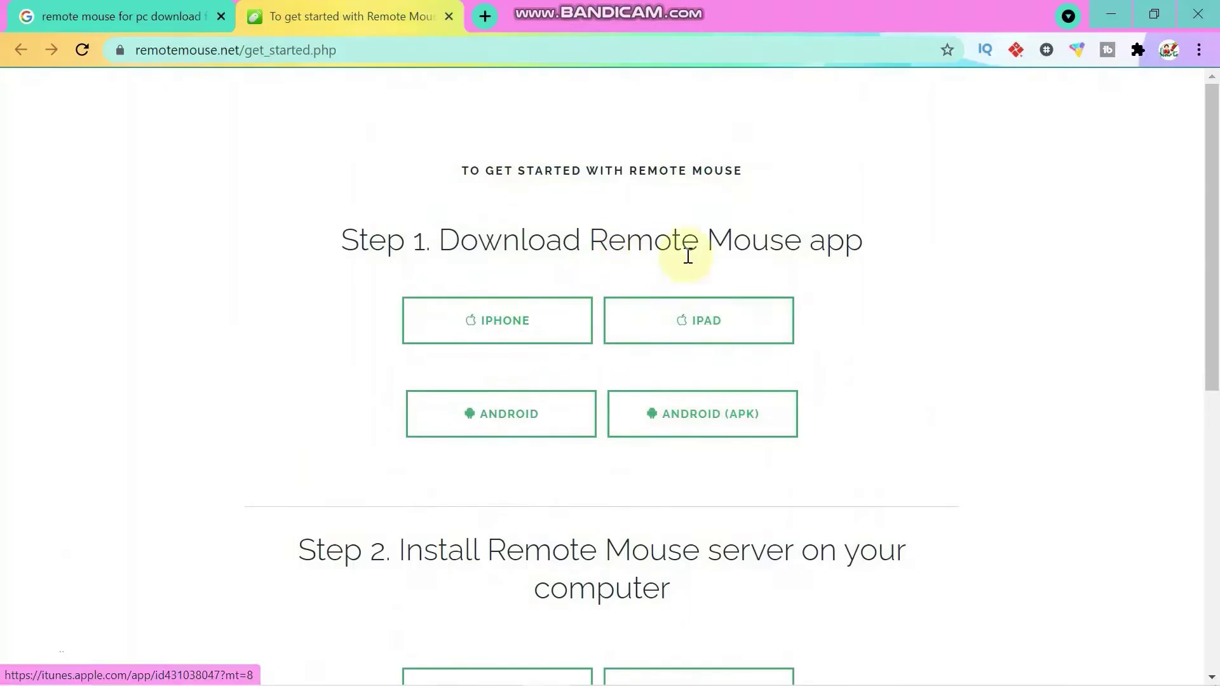
{"action": "scroll", "coordinate": [832, 241], "scroll_direction": "down", "scroll_amount": 3}
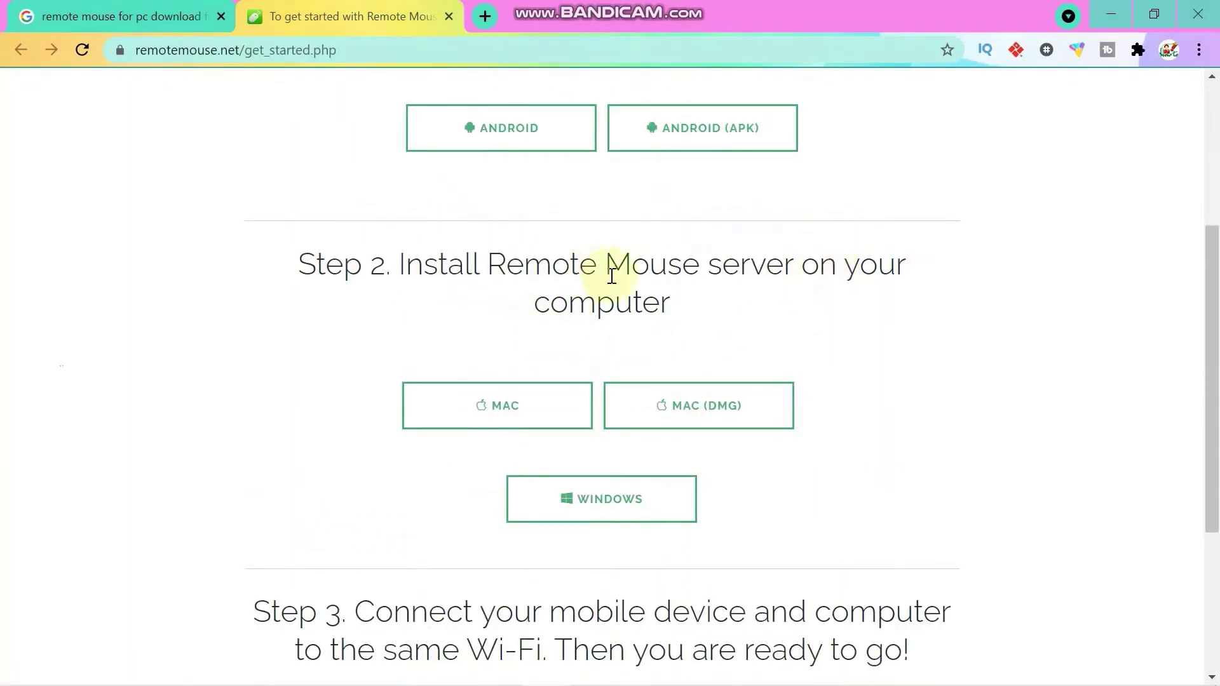
- Download the Windows server installer RemoteMouse.exe from the Step 2 section
{"action": "left_click", "coordinate": [574, 499]}
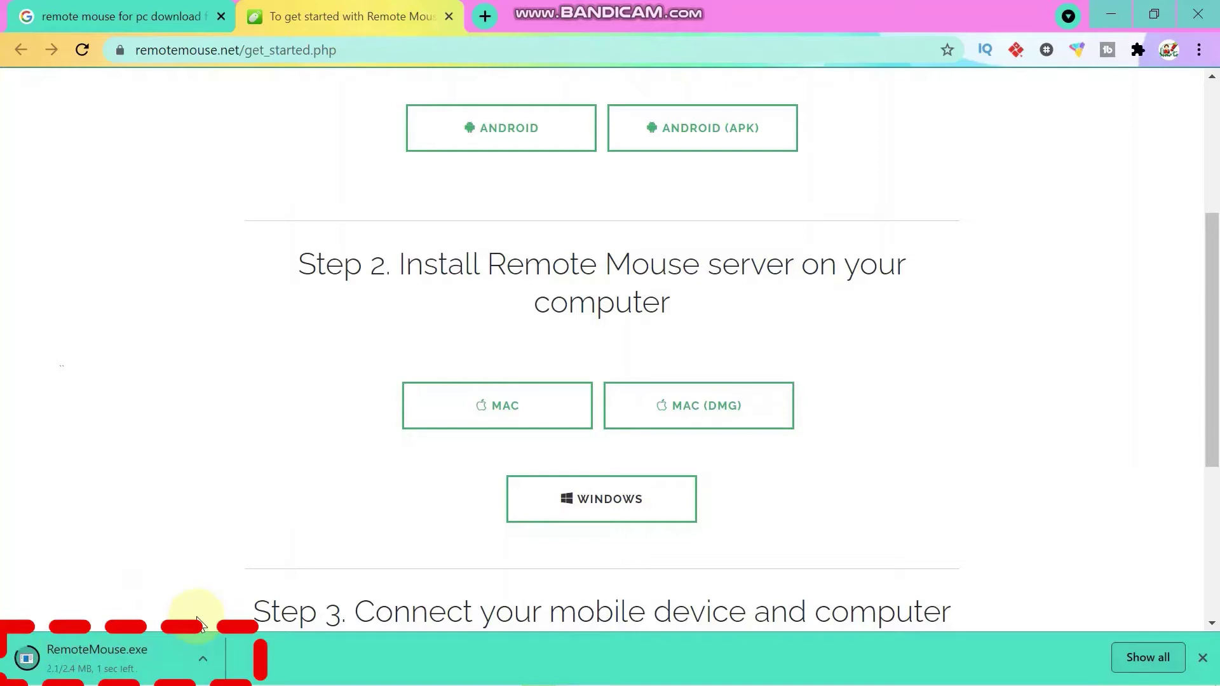
{"action": "scroll", "coordinate": [335, 525], "scroll_direction": "down", "scroll_amount": 5}
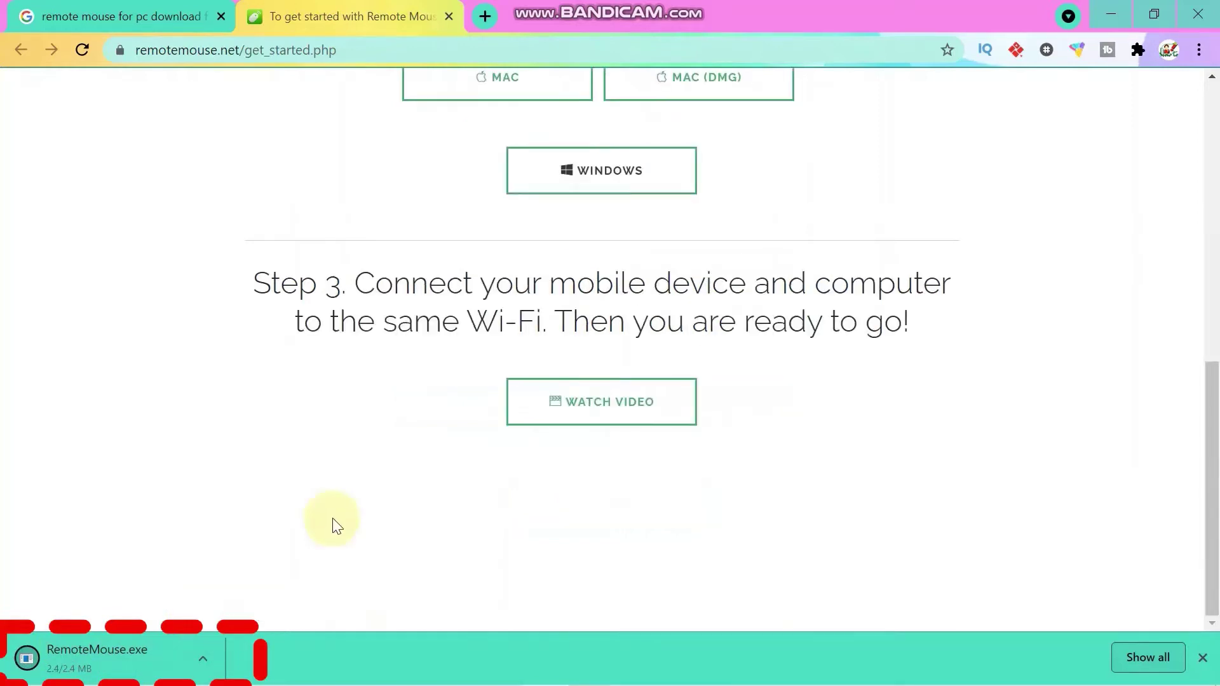
{"action": "scroll", "coordinate": [158, 548], "scroll_direction": "up", "scroll_amount": 7}
{"action": "scroll", "coordinate": [222, 432], "scroll_direction": "up", "scroll_amount": 2}
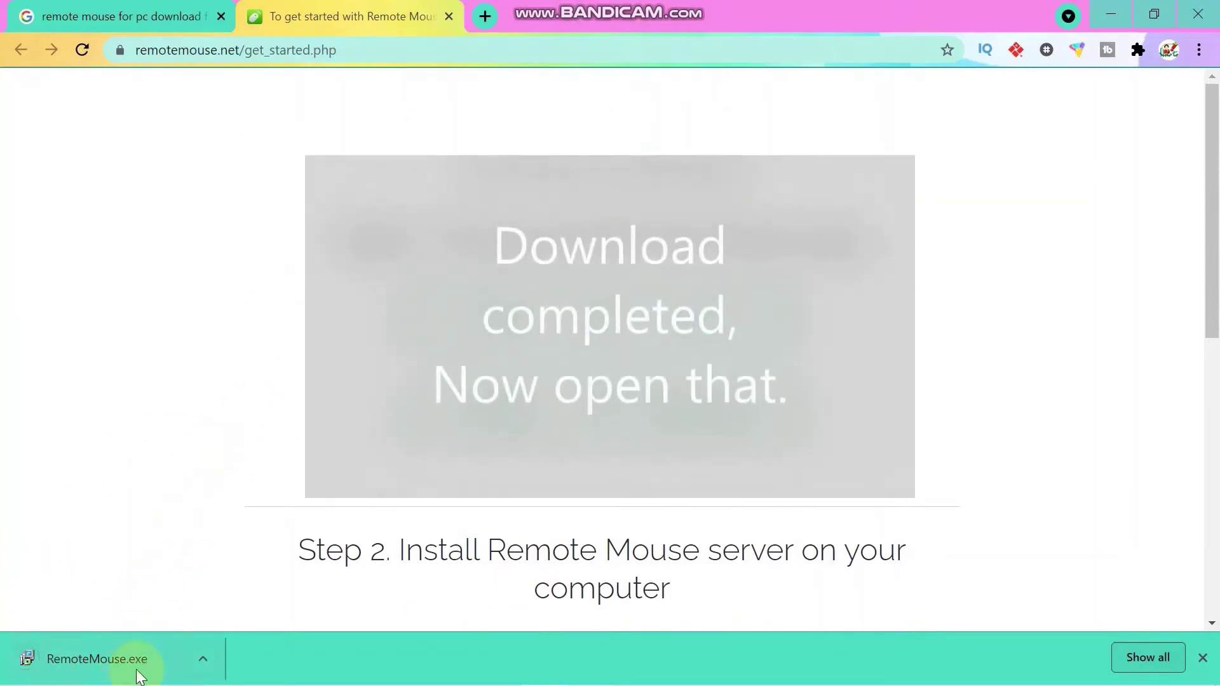
- Move RemoteMouse.exe from Downloads to the Desktop folder, then minimise Chrome
{"action": "left_click", "coordinate": [204, 658]}
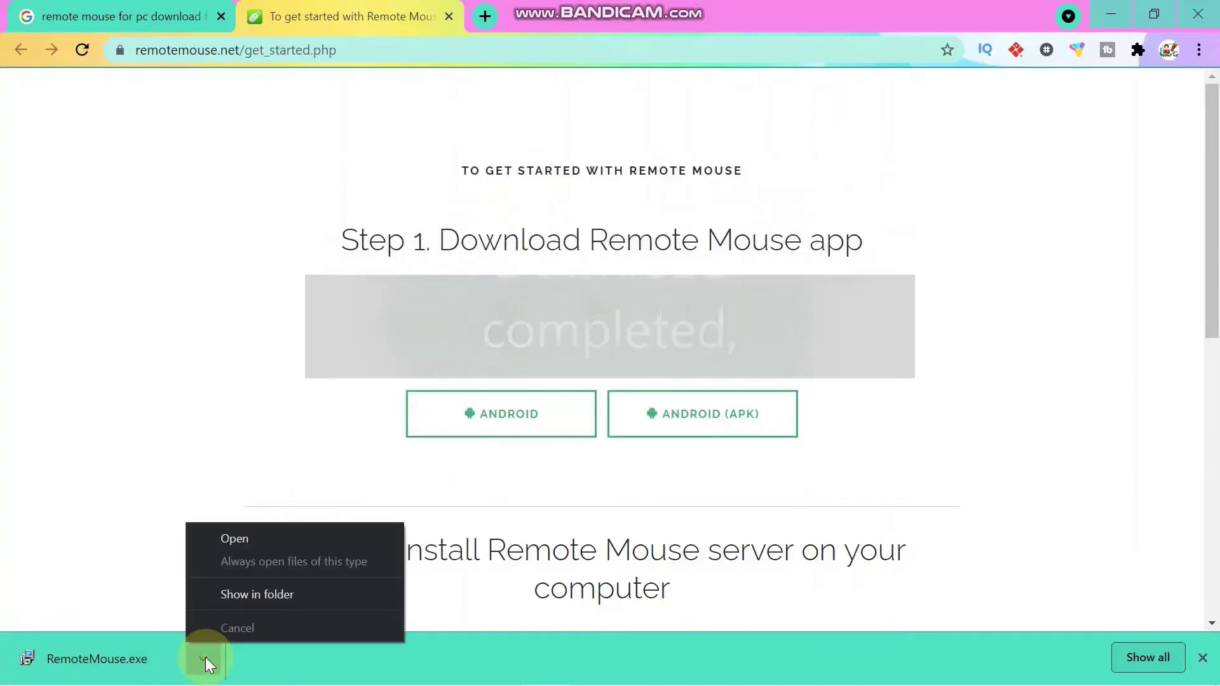
{"action": "left_click", "coordinate": [274, 596]}
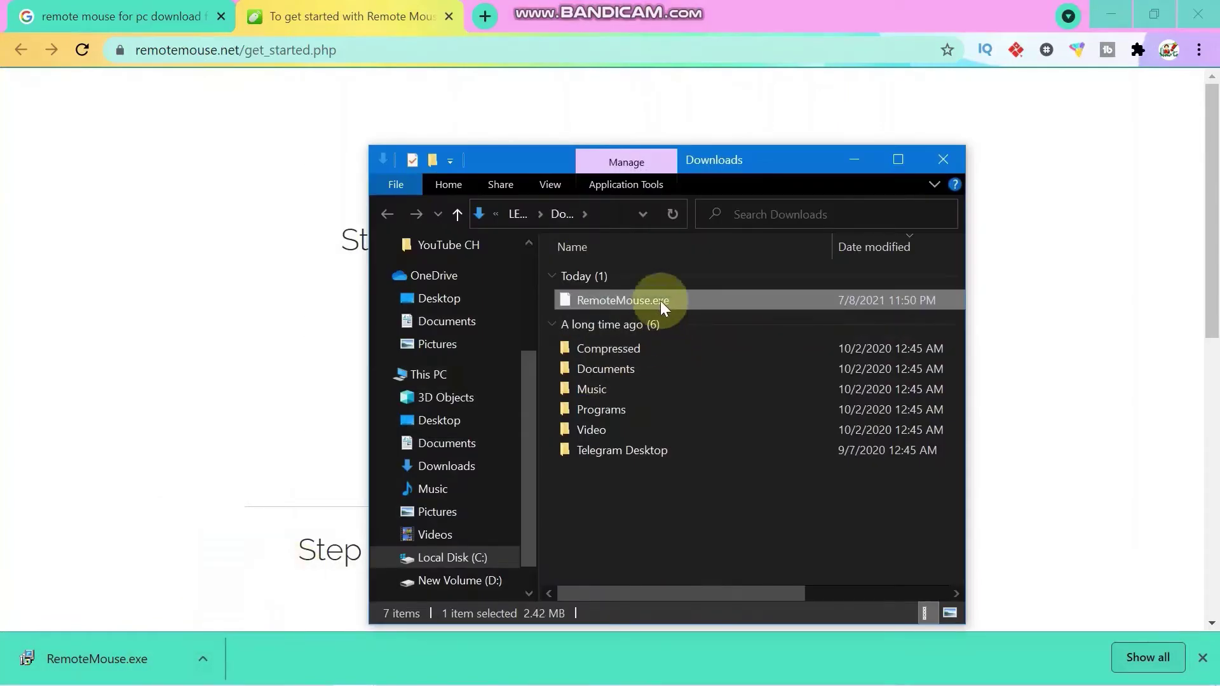
{"action": "right_click", "coordinate": [654, 301]}
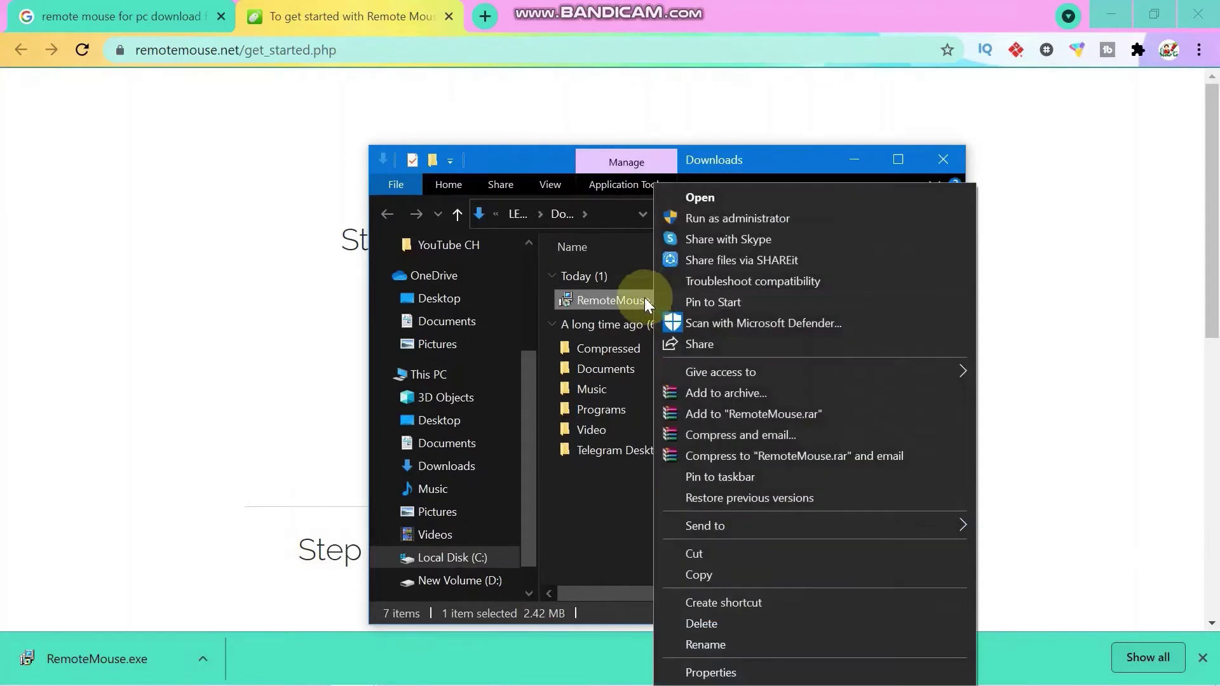
{"action": "left_click", "coordinate": [726, 558]}
{"action": "mouse_move", "coordinate": [446, 443]}
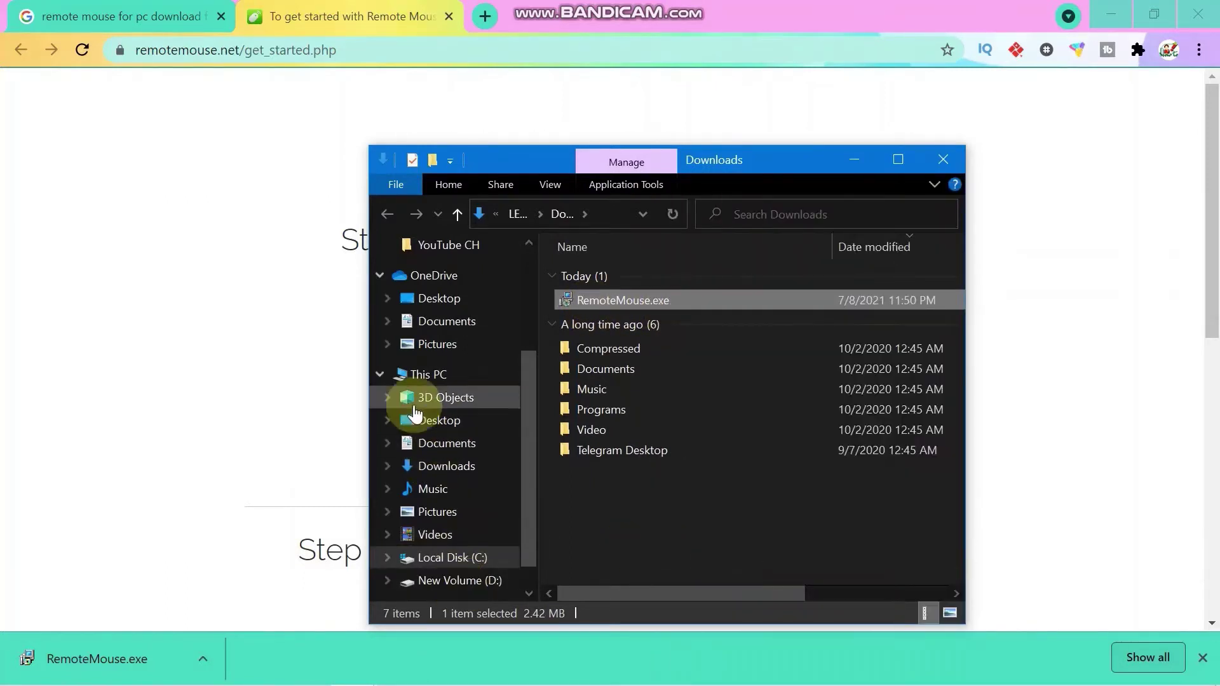
{"action": "left_click", "coordinate": [432, 420]}
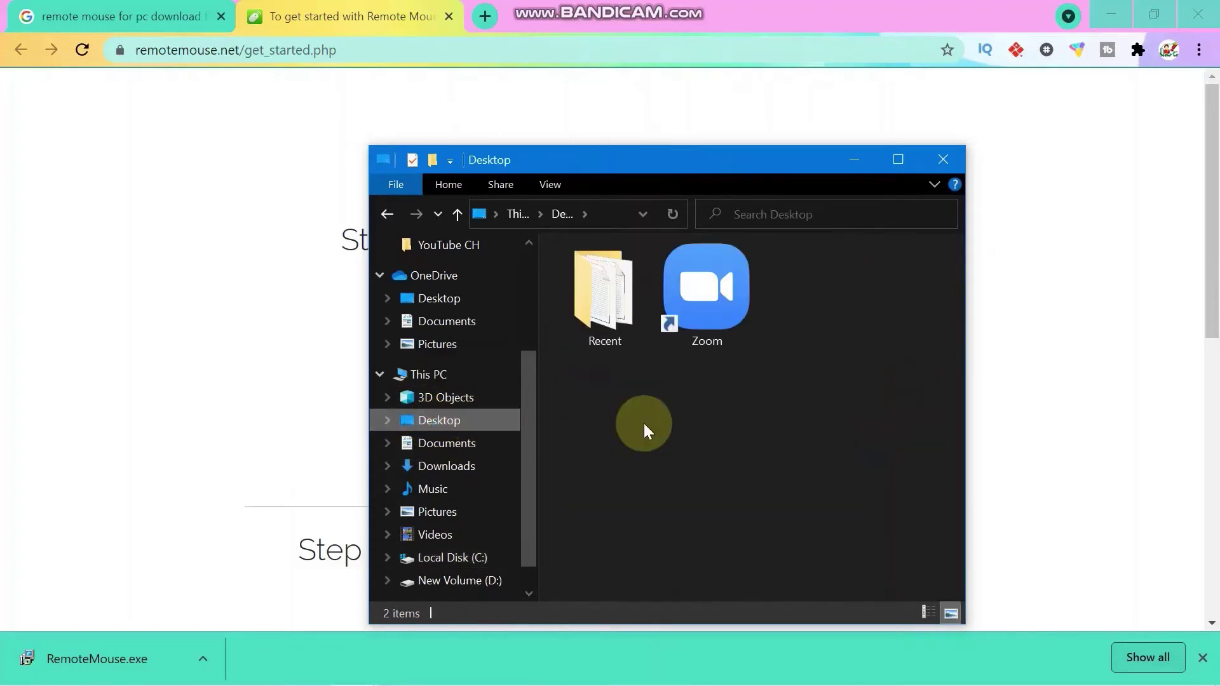
{"action": "right_click", "coordinate": [652, 422]}
{"action": "left_click", "coordinate": [711, 526]}
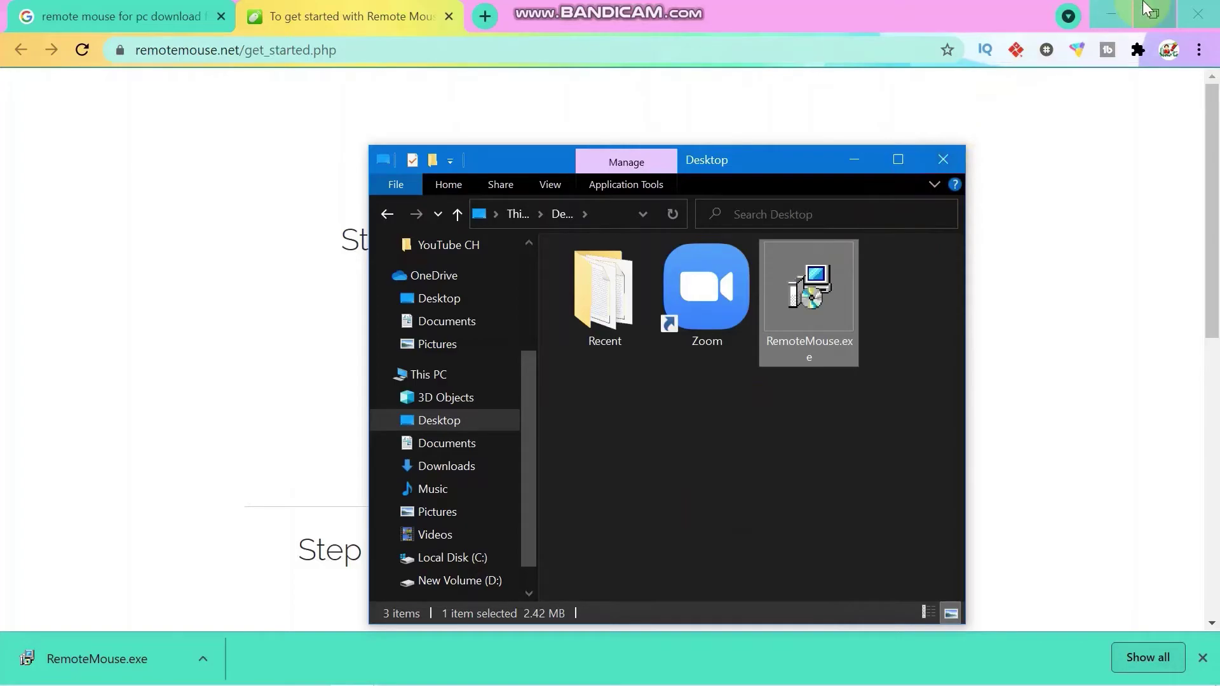
{"action": "left_click", "coordinate": [1122, 8]}
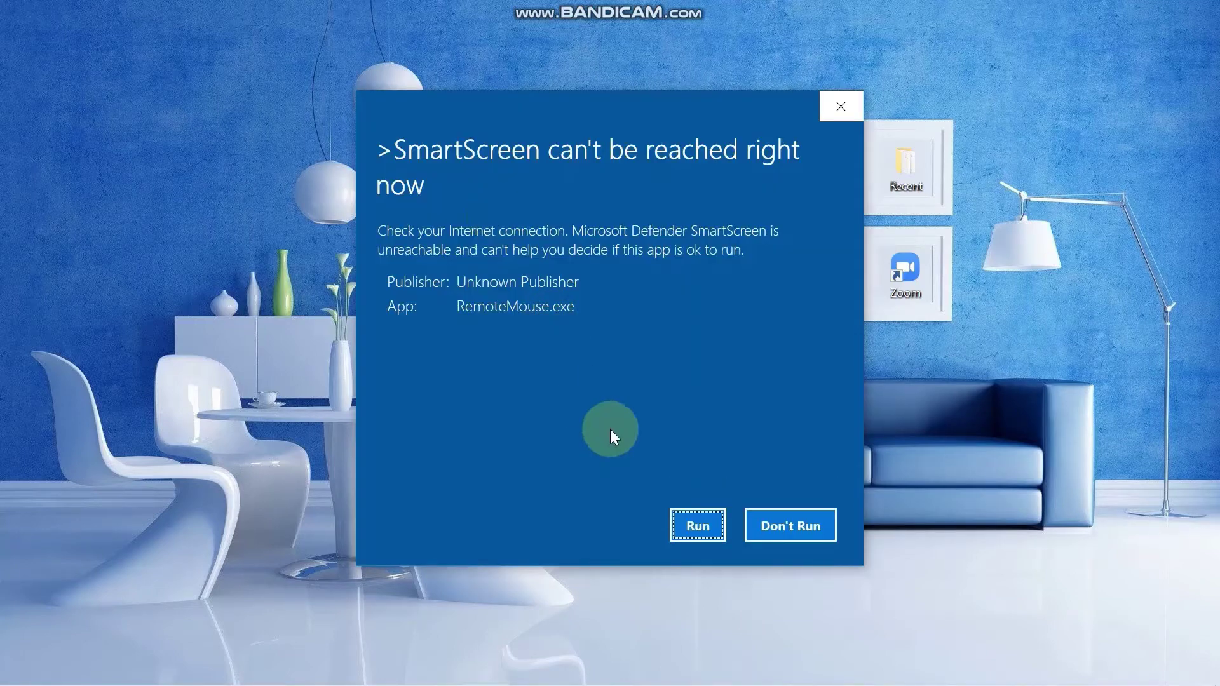
- Run the installer past SmartScreen and UAC, keeping the default language and desktop shortcut
{"action": "left_click", "coordinate": [678, 536]}
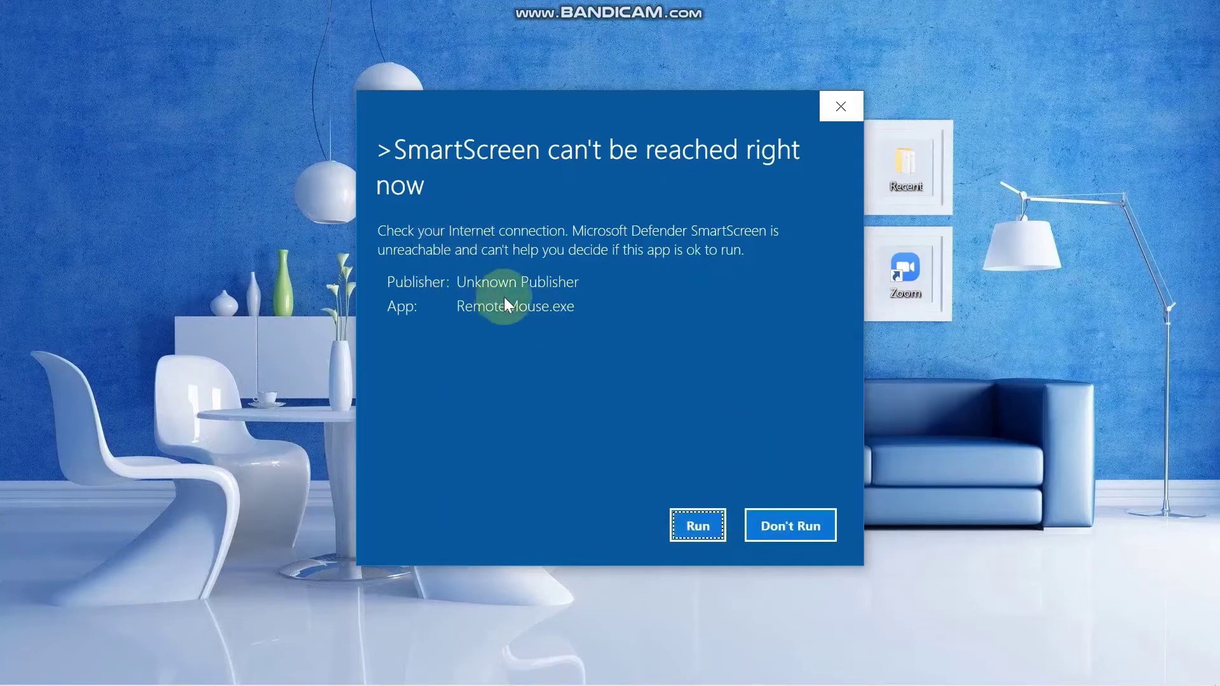
{"action": "left_click", "coordinate": [698, 526]}
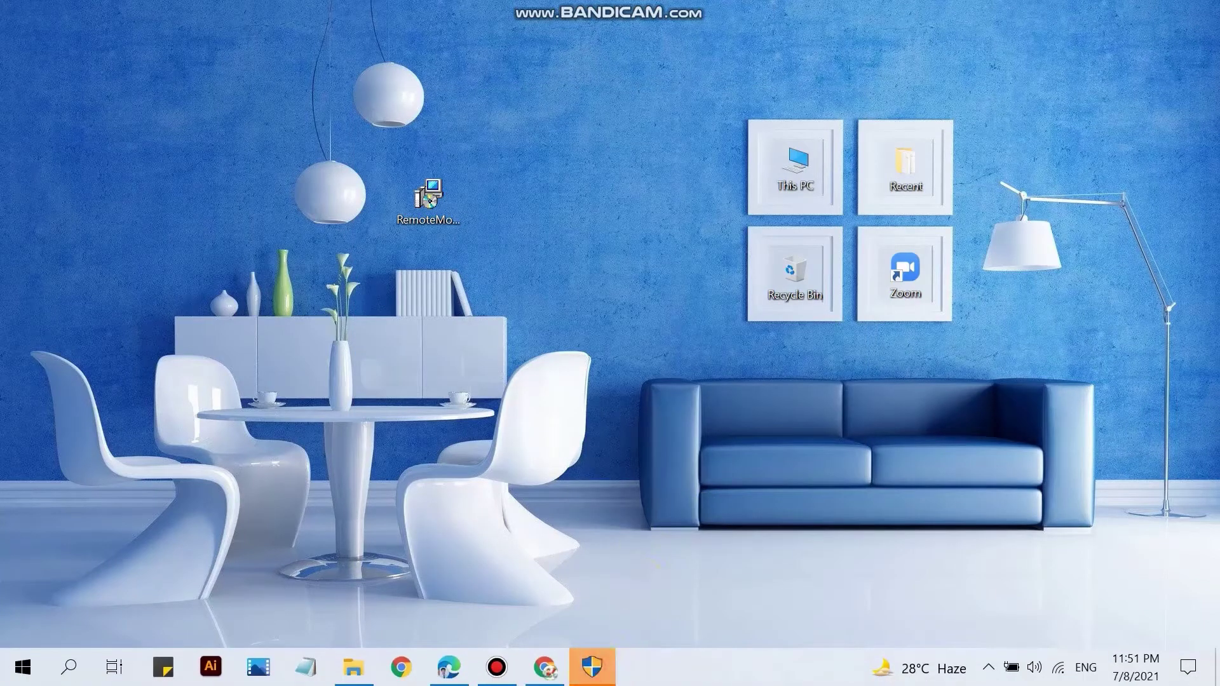
{"action": "left_click", "coordinate": [501, 460]}
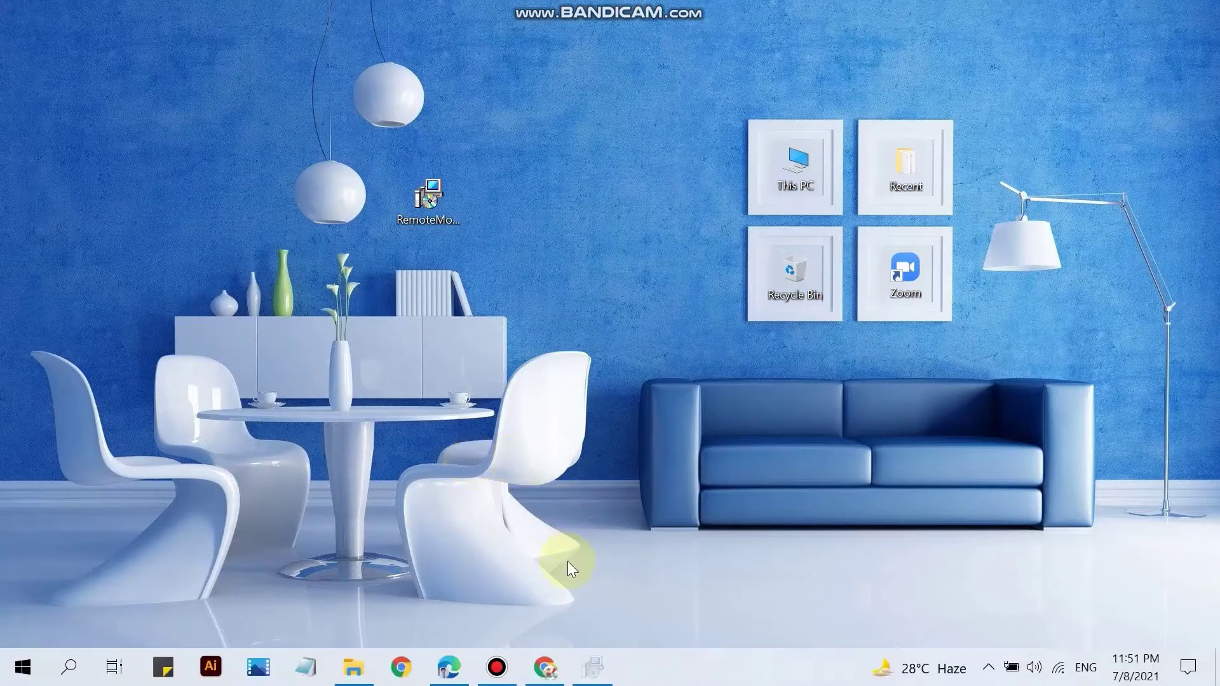
{"action": "left_click", "coordinate": [646, 401]}
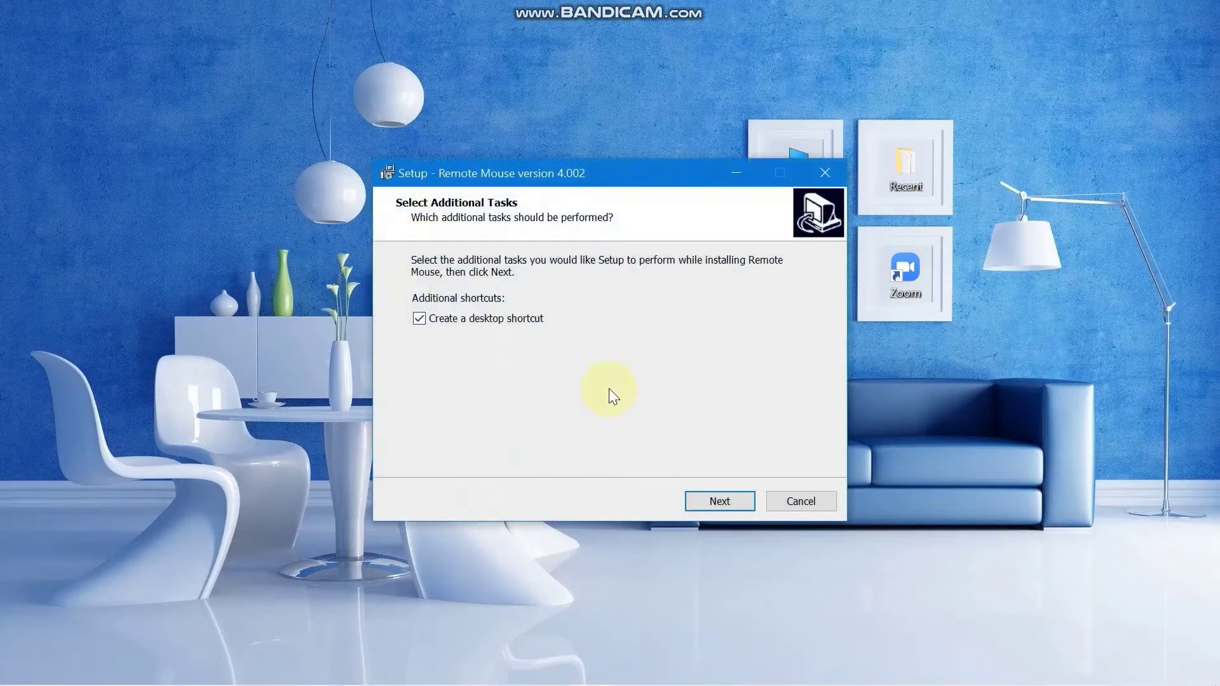
{"action": "left_click", "coordinate": [712, 500]}
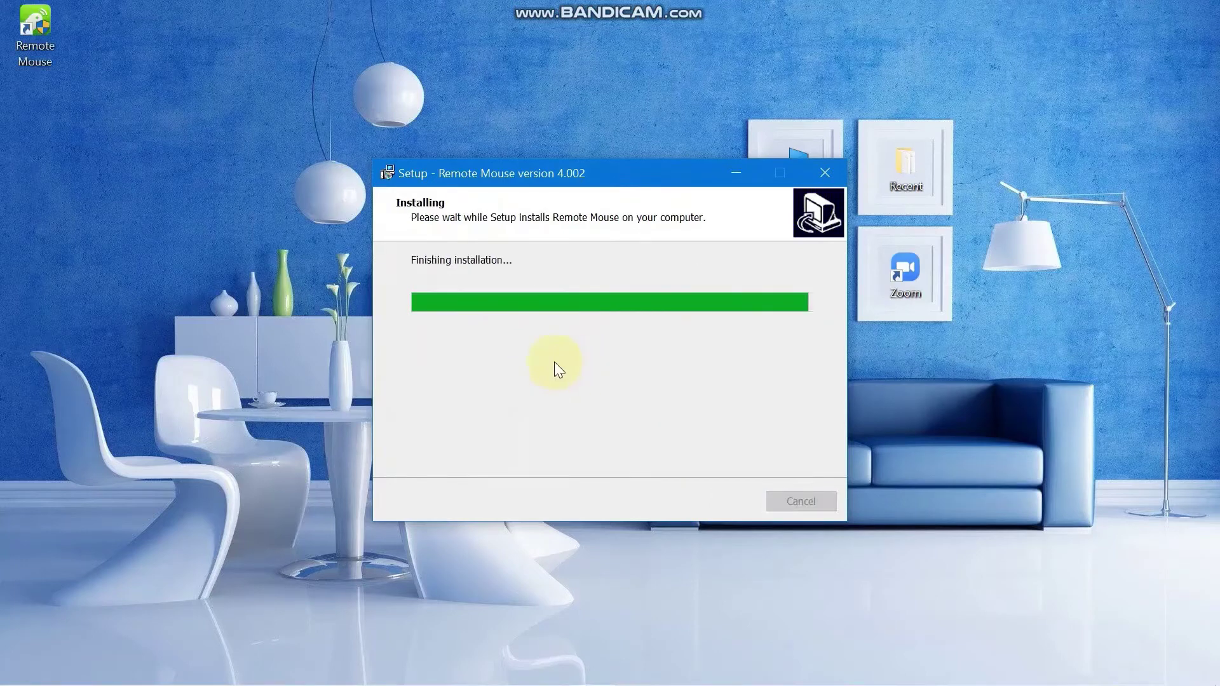
- Close the finished Remote Mouse setup wizard and refresh the desktop
{"action": "left_click", "coordinate": [725, 499]}
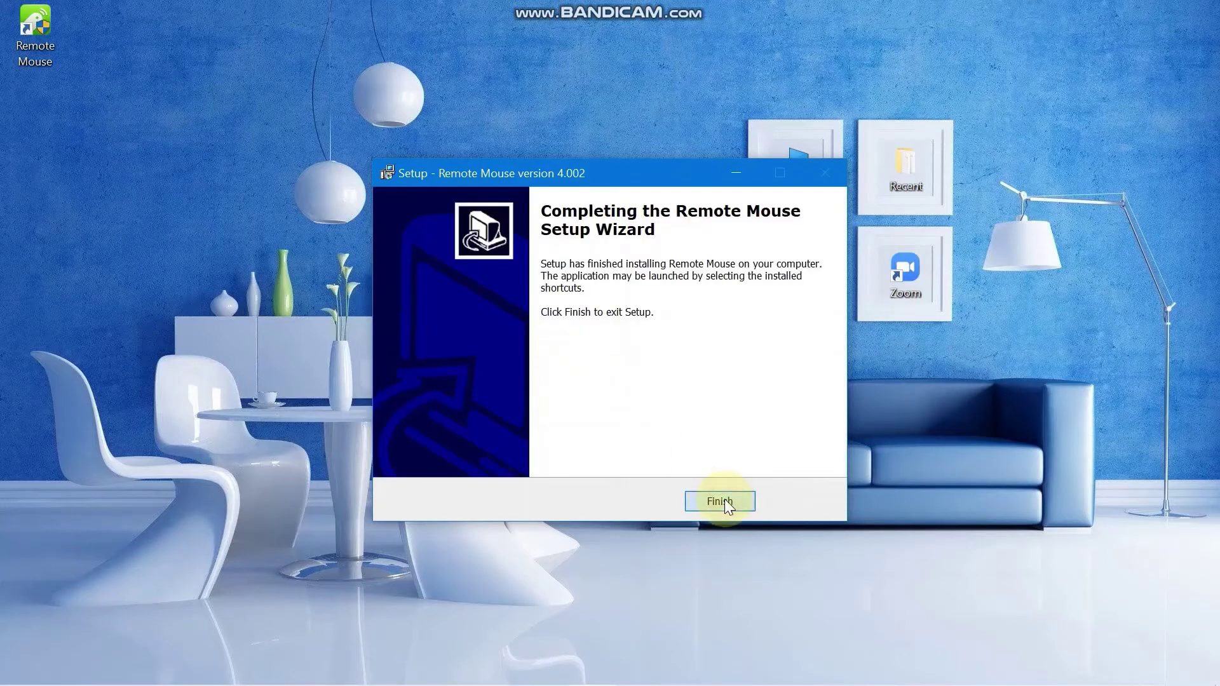
{"action": "right_click", "coordinate": [501, 398]}
{"action": "left_click", "coordinate": [562, 463]}
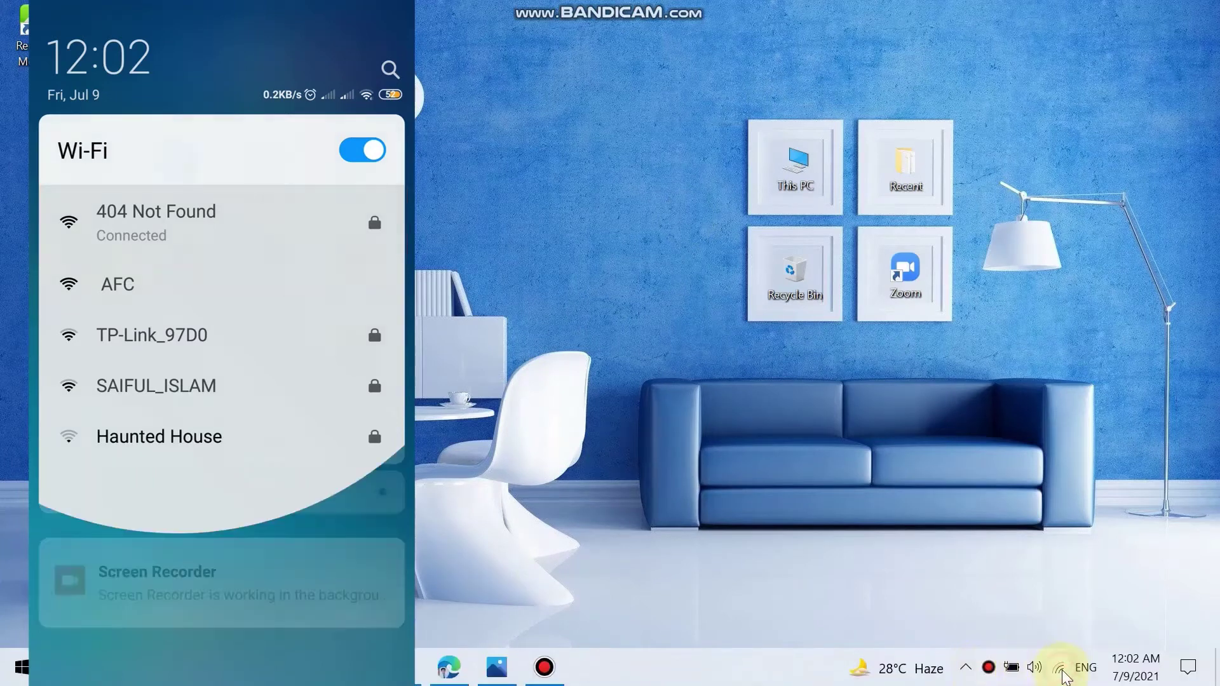
- Check the PC's Wi-Fi flyout to confirm it is on the 404 Not Found network
{"action": "left_click", "coordinate": [1060, 668]}
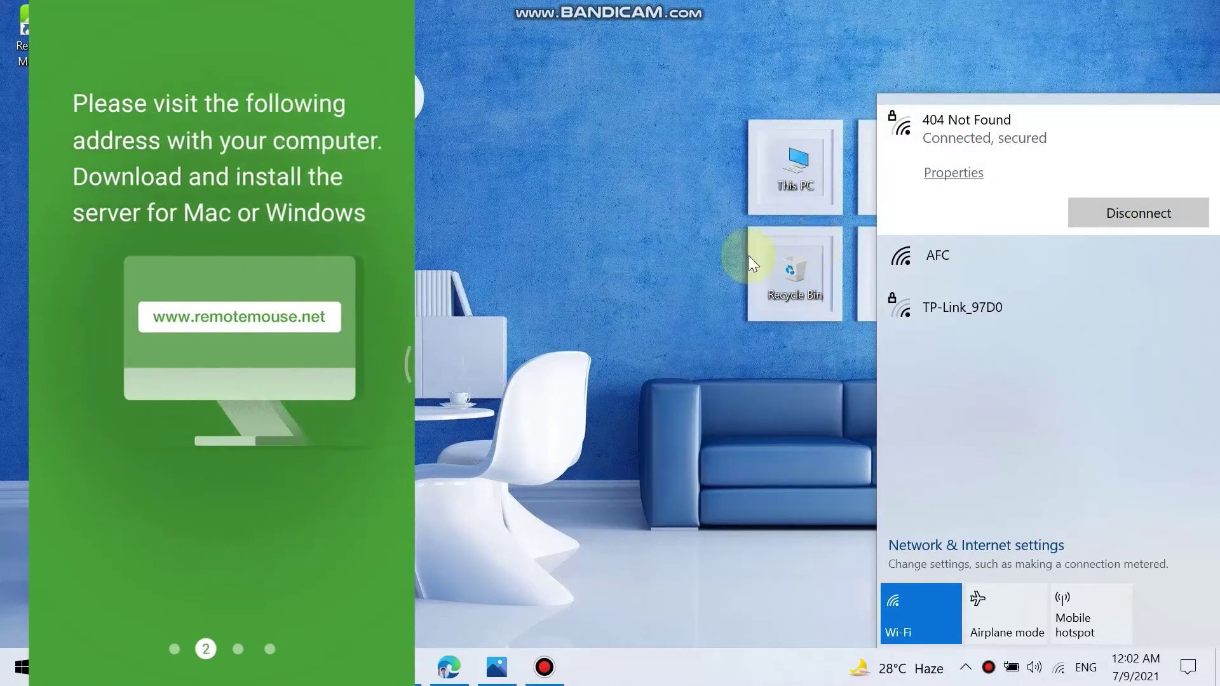
- Dismiss the Windows network flyout
{"action": "left_click", "coordinate": [681, 402]}
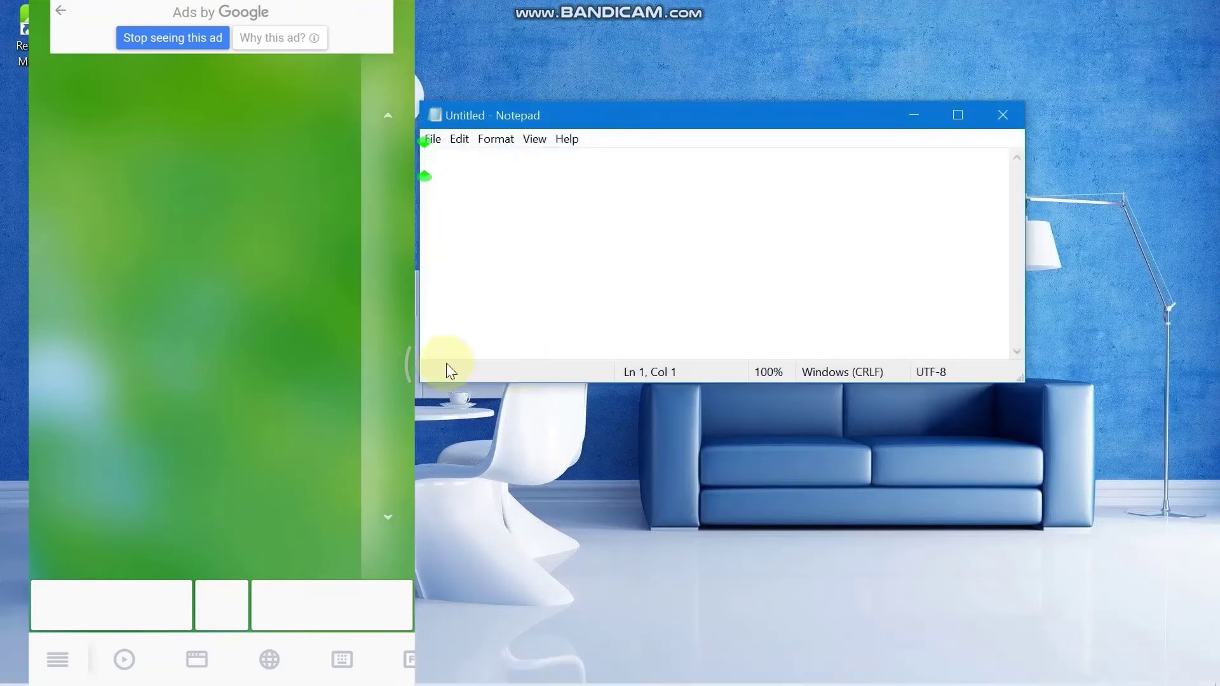
{"action": "left_click", "coordinate": [540, 284]}
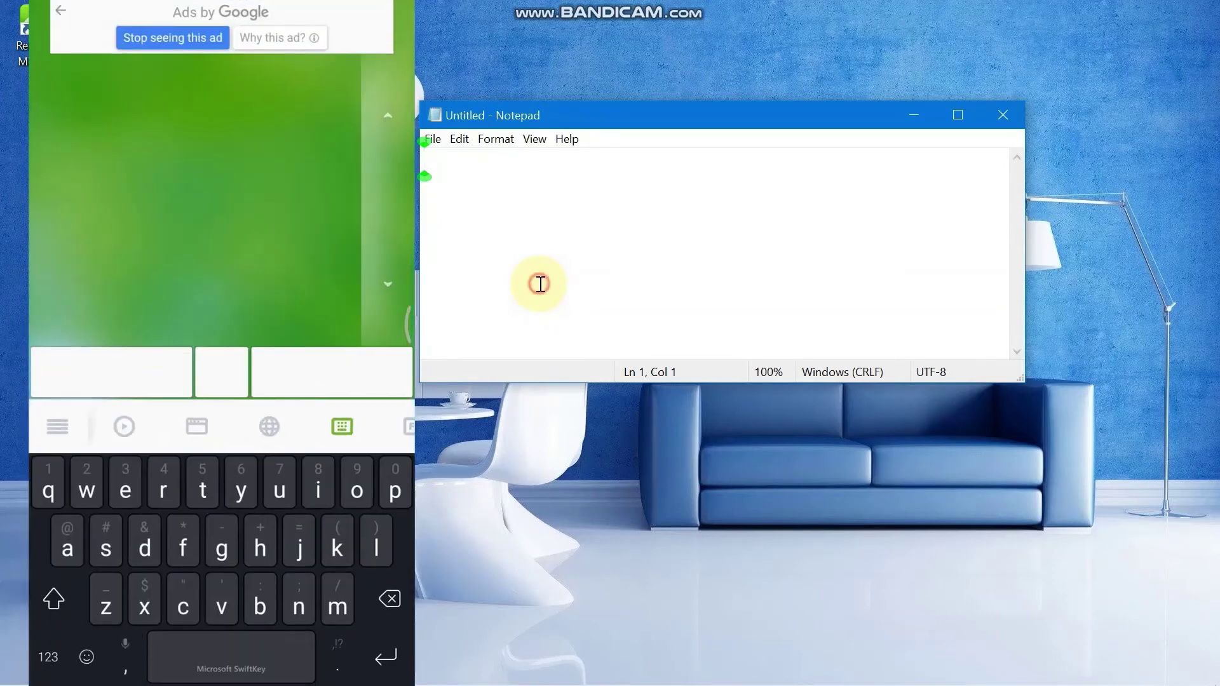
{"action": "type", "text": "this isb"}
{"action": "key", "text": "BackSpace"}
{"action": "type", "text": "really"}
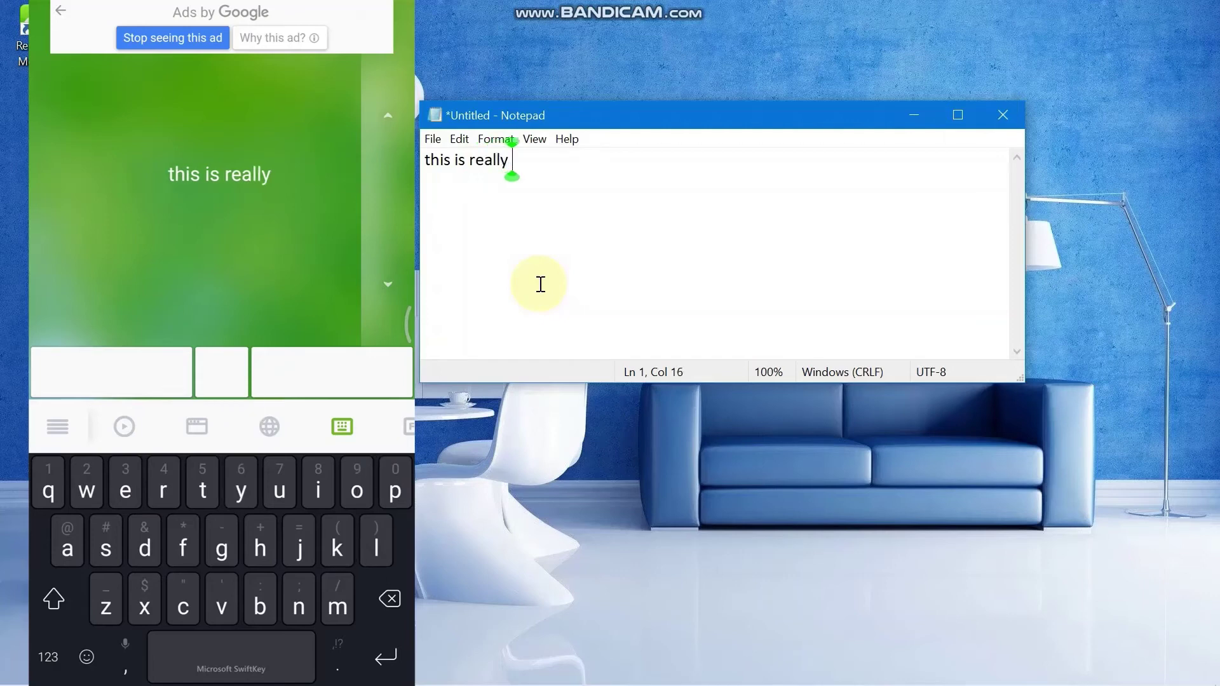
{"action": "type", "text": " a great app y"}
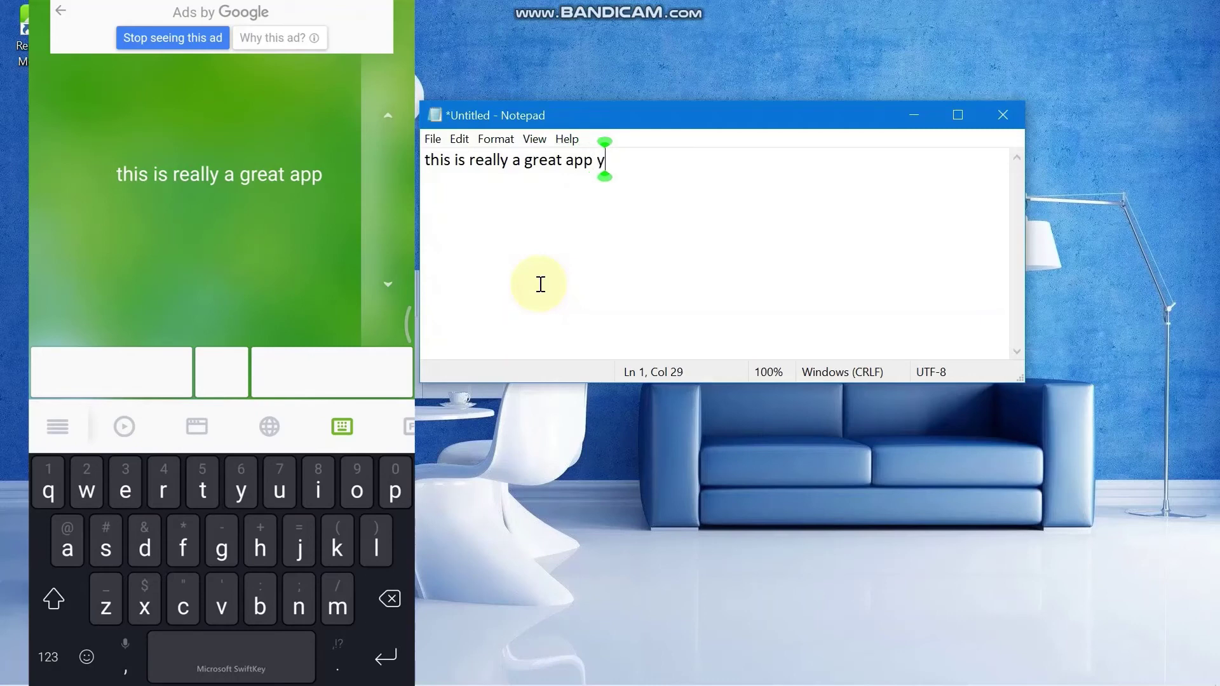
{"action": "key", "text": "BackSpace"}
{"action": "type", "text": "in "}
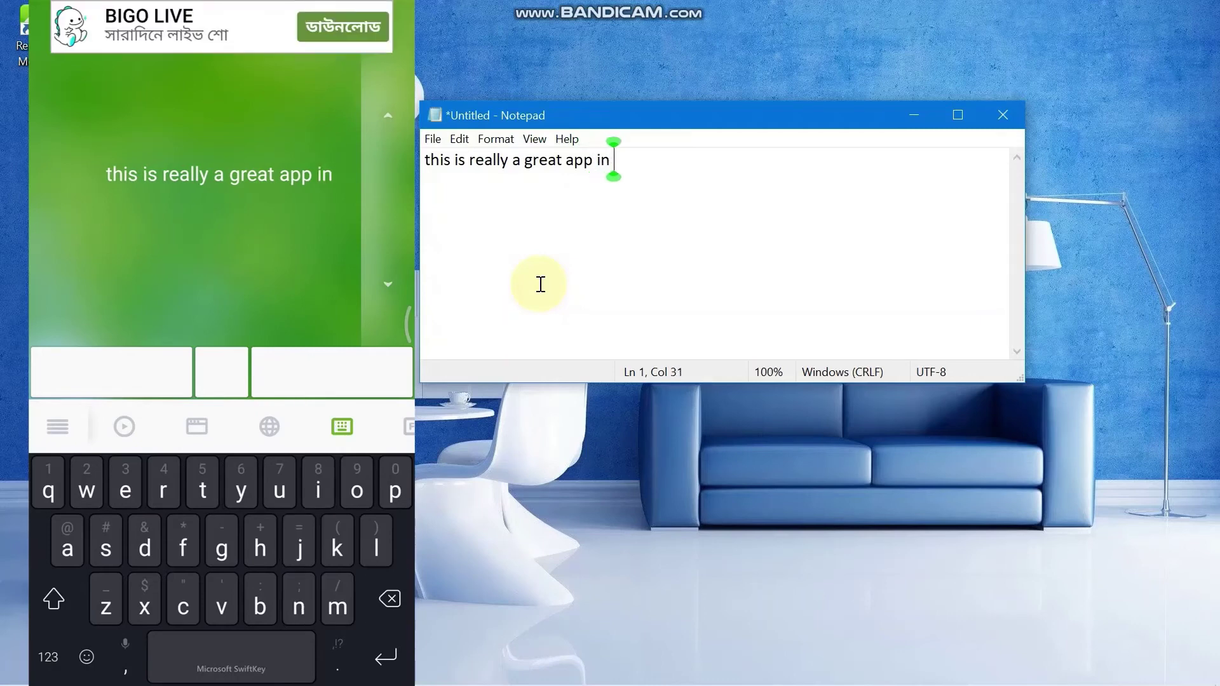
{"action": "type", "text": "which "}
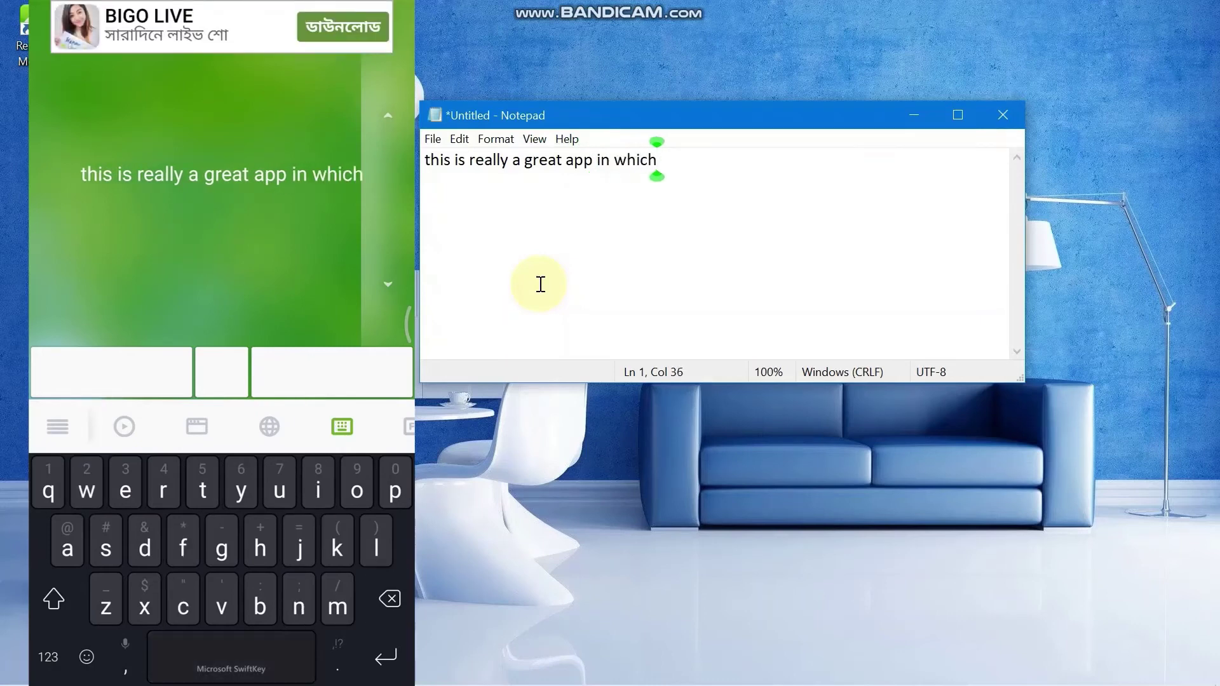
{"action": "type", "text": "you can do "}
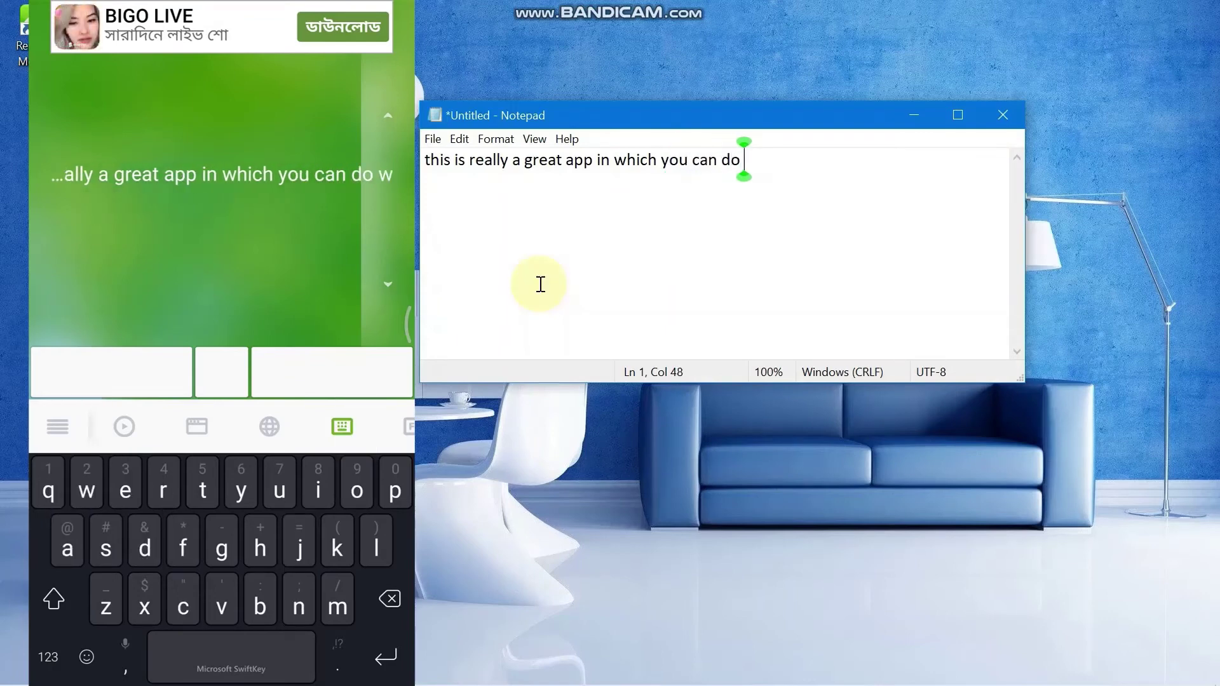
{"action": "type", "text": "work from distance"}
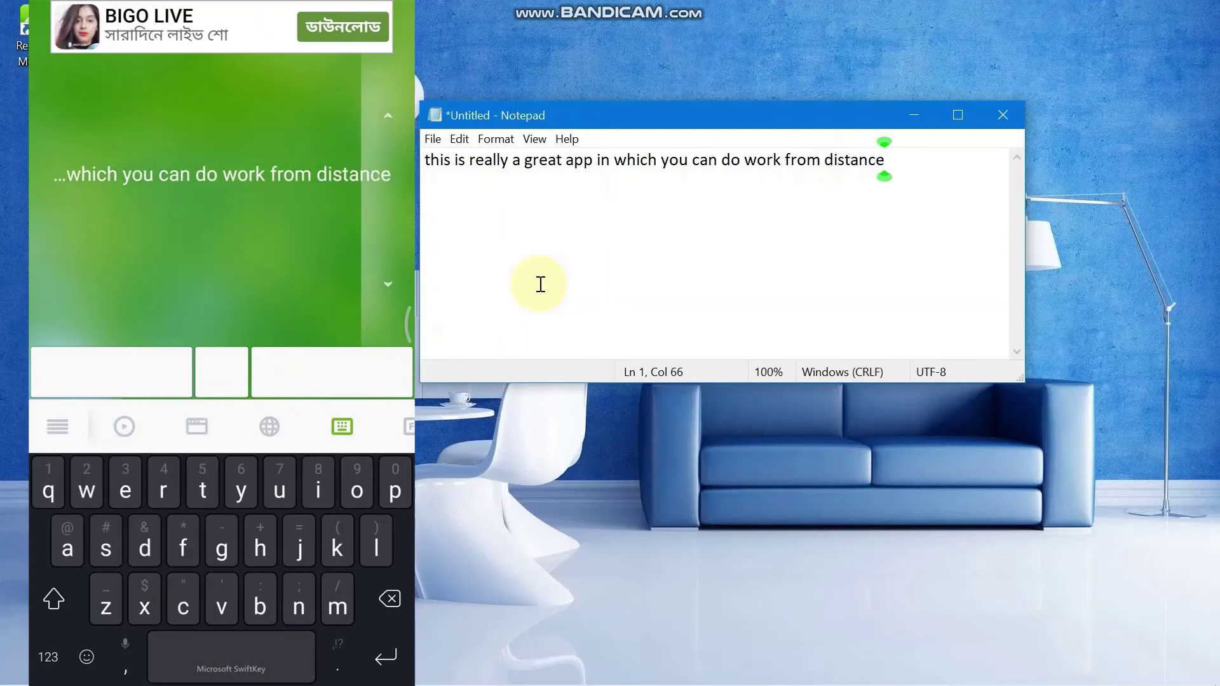
{"action": "type", "text": " effortlessly"}
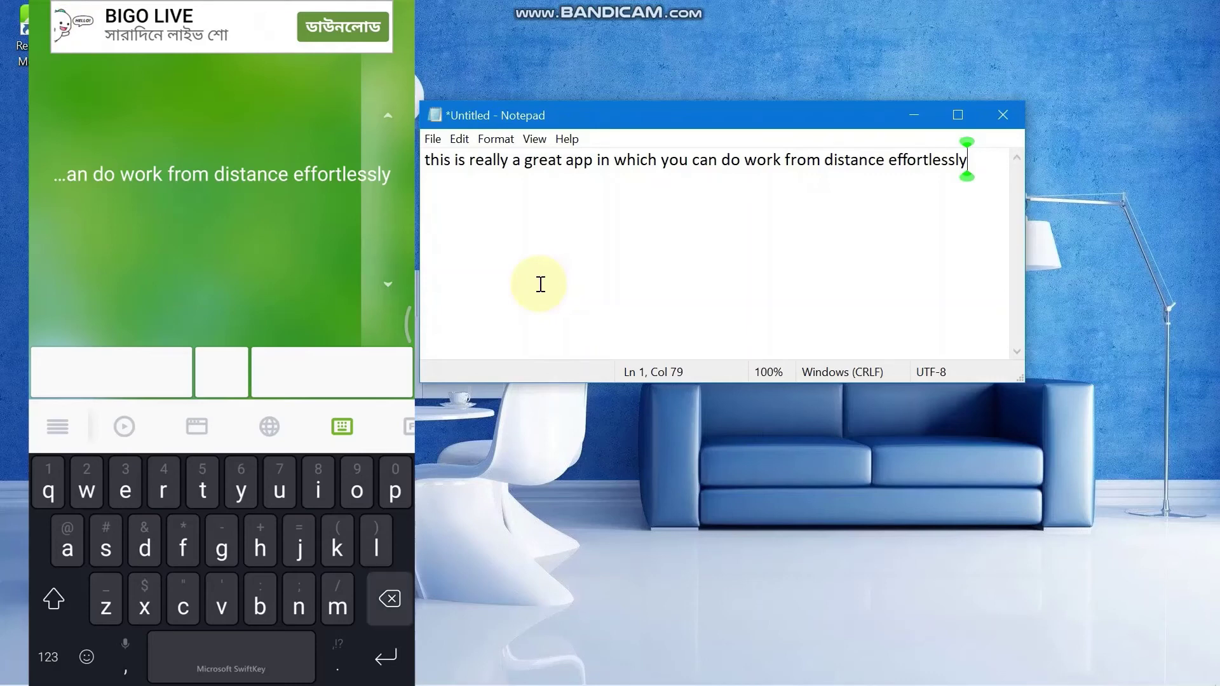
{"action": "key", "text": "BackSpace"}
{"action": "key", "text": "BackSpace"}
{"action": "key", "text": "BackSpace"}
{"action": "key", "text": "BackSpace"}
{"action": "key", "text": "BackSpace"}
{"action": "key", "text": "BackSpace"}
{"action": "key", "text": "BackSpace"}
{"action": "key", "text": "BackSpace"}
{"action": "key", "text": "BackSpace"}
{"action": "key", "text": "BackSpace"}
{"action": "key", "text": "BackSpace"}
{"action": "key", "text": "BackSpace"}
{"action": "key", "text": "BackSpace"}
{"action": "key", "text": "BackSpace"}
{"action": "key", "text": "BackSpace"}
{"action": "key", "text": "BackSpace"}
{"action": "key", "text": "BackSpace"}
{"action": "key", "text": "BackSpace"}
{"action": "key", "text": "BackSpace"}
{"action": "key", "text": "BackSpace"}
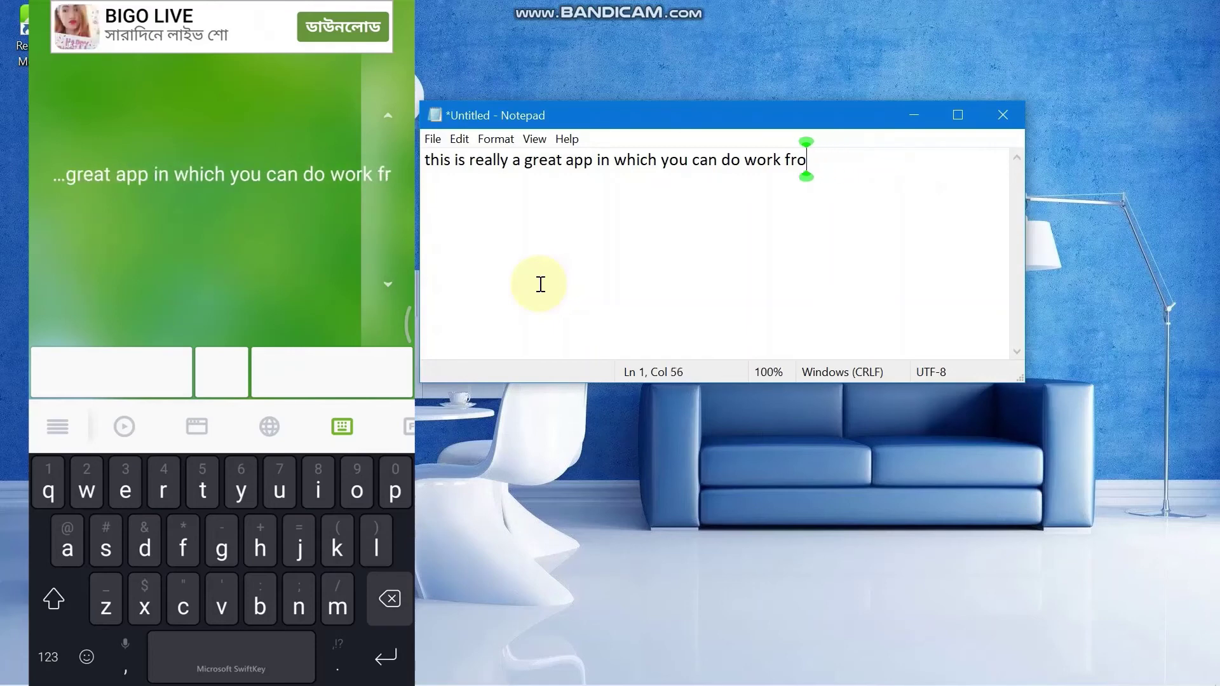
{"action": "key", "text": "BackSpace"}
{"action": "key", "text": "BackSpace"}
{"action": "key", "text": "BackSpace"}
{"action": "key", "text": "BackSpace"}
{"action": "key", "text": "BackSpace"}
{"action": "key", "text": "BackSpace"}
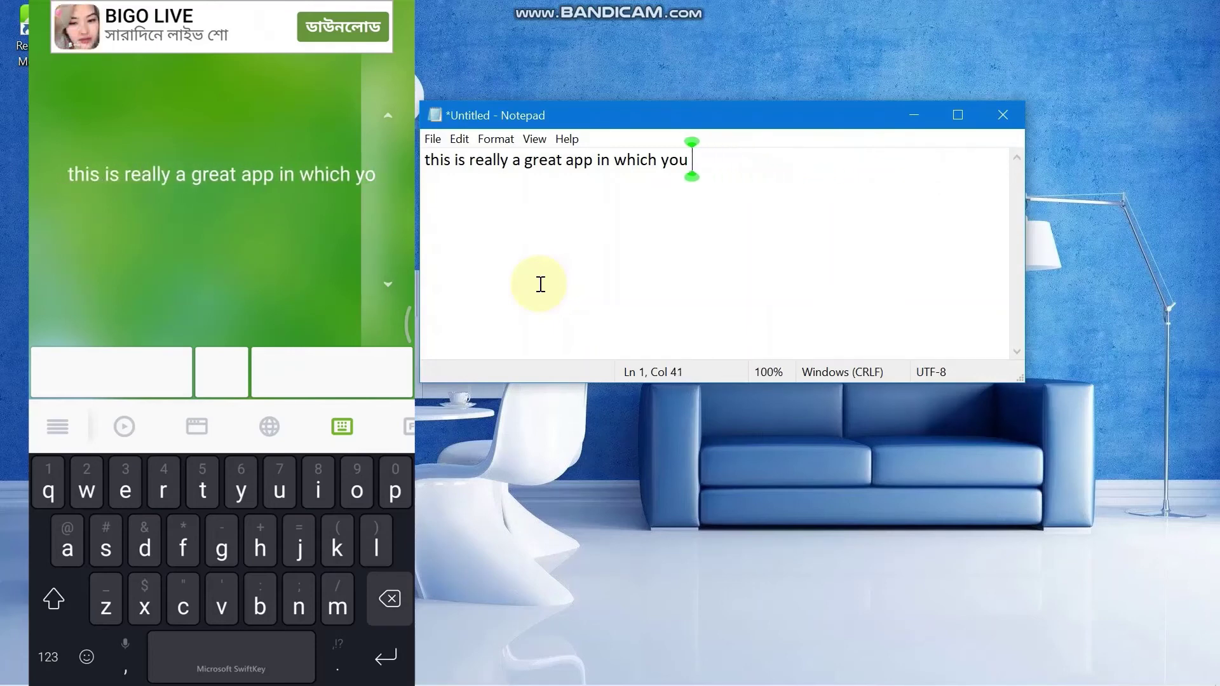
{"action": "key", "text": "BackSpace"}
{"action": "key", "text": "BackSpace"}
{"action": "key", "text": "BackSpace"}
{"action": "key", "text": "BackSpace"}
{"action": "key", "text": "BackSpace"}
{"action": "key", "text": "BackSpace"}
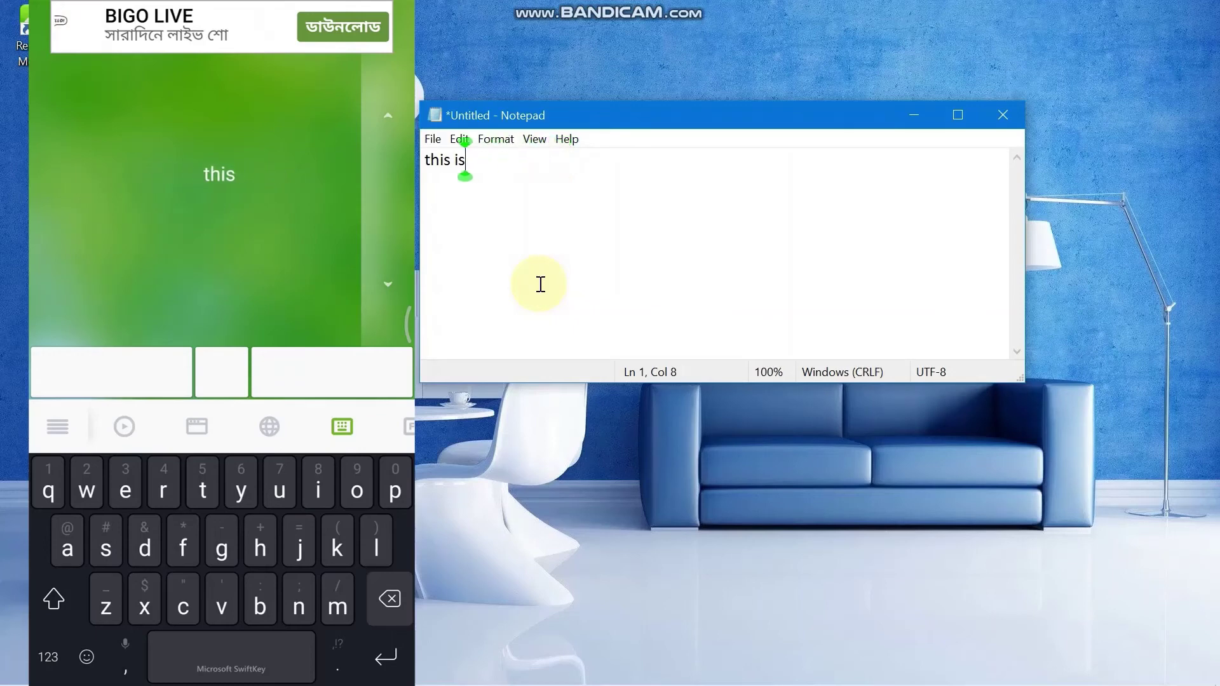
{"action": "key", "text": "BackSpace"}
{"action": "key", "text": "BackSpace"}
{"action": "key", "text": "BackSpace"}
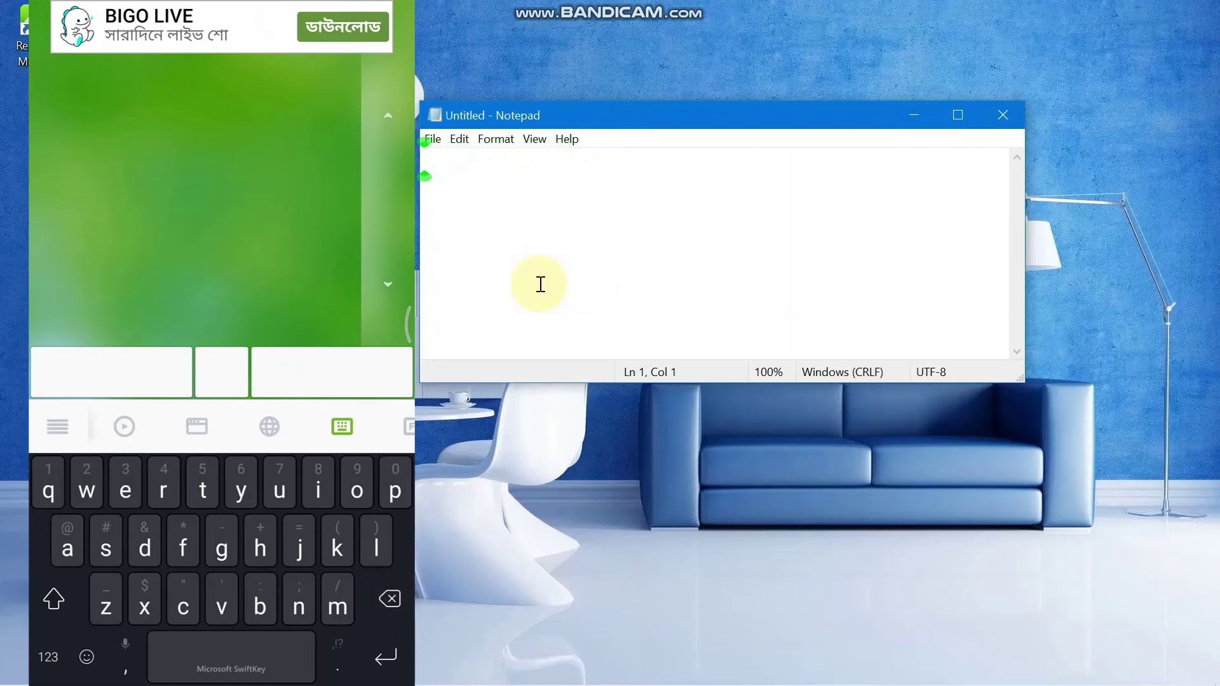
- Type the note ending 'connected two device with same network or wifi line.', then close Notepad
{"action": "type", "text": "So this"}
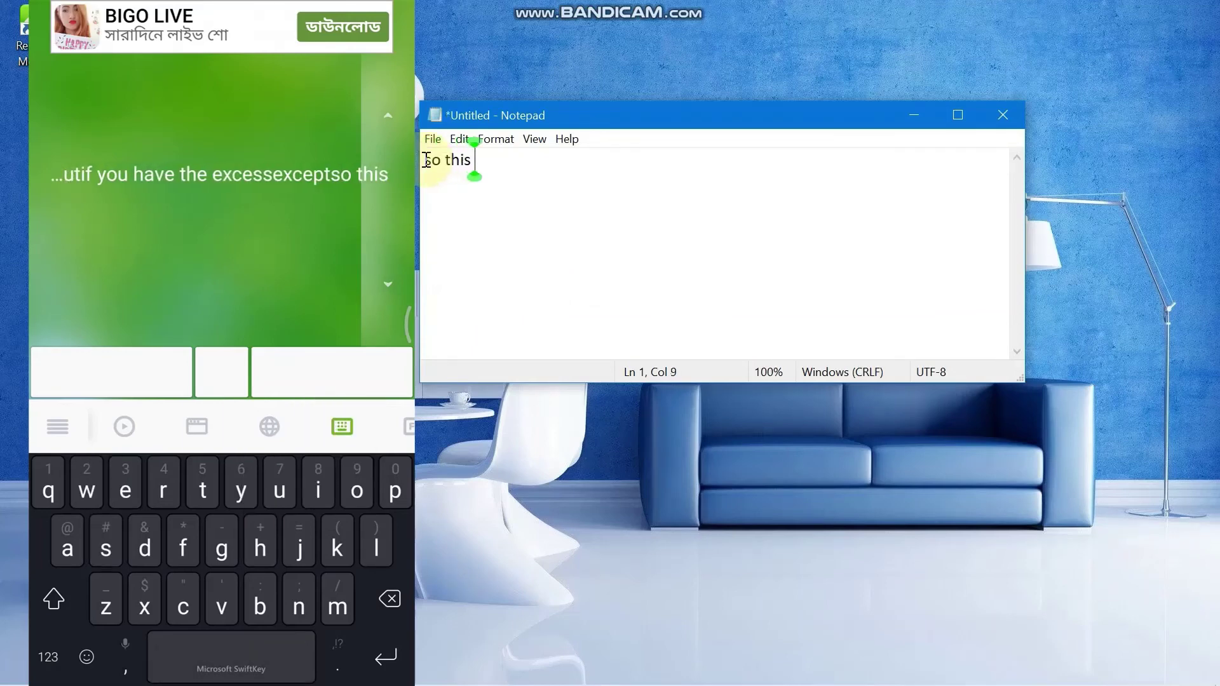
{"action": "type", "text": " is very simple. just "}
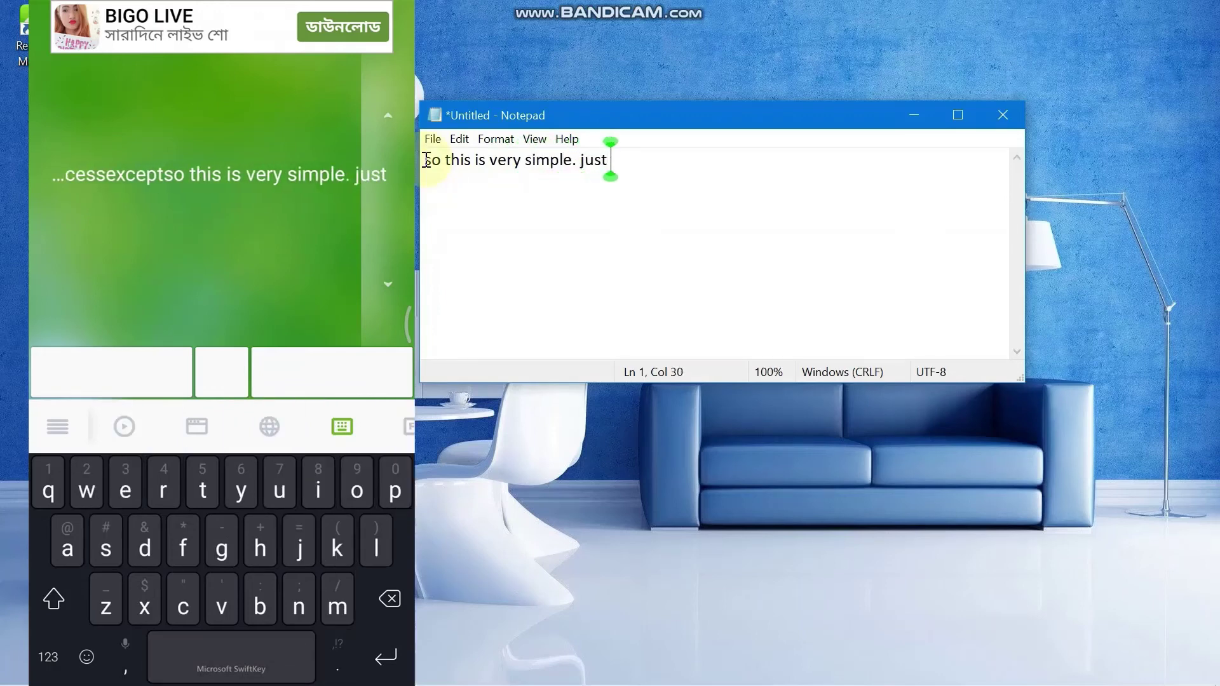
{"action": "type", "text": "one condition yo"}
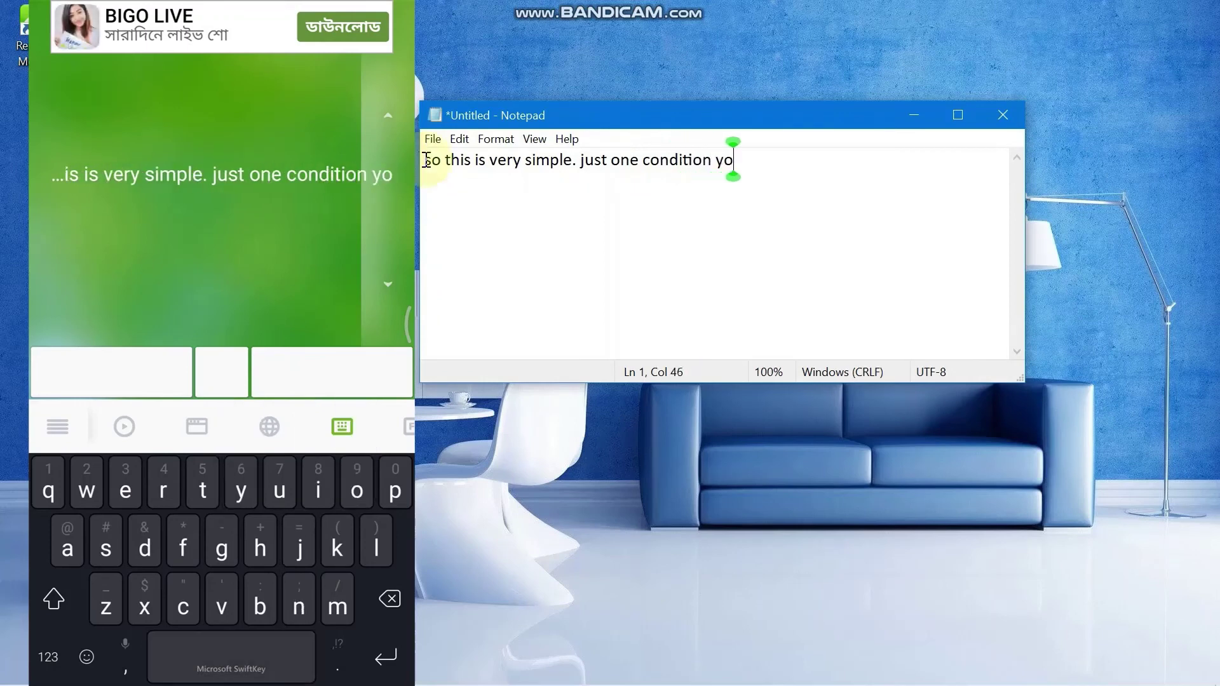
{"action": "type", "text": "u have to"}
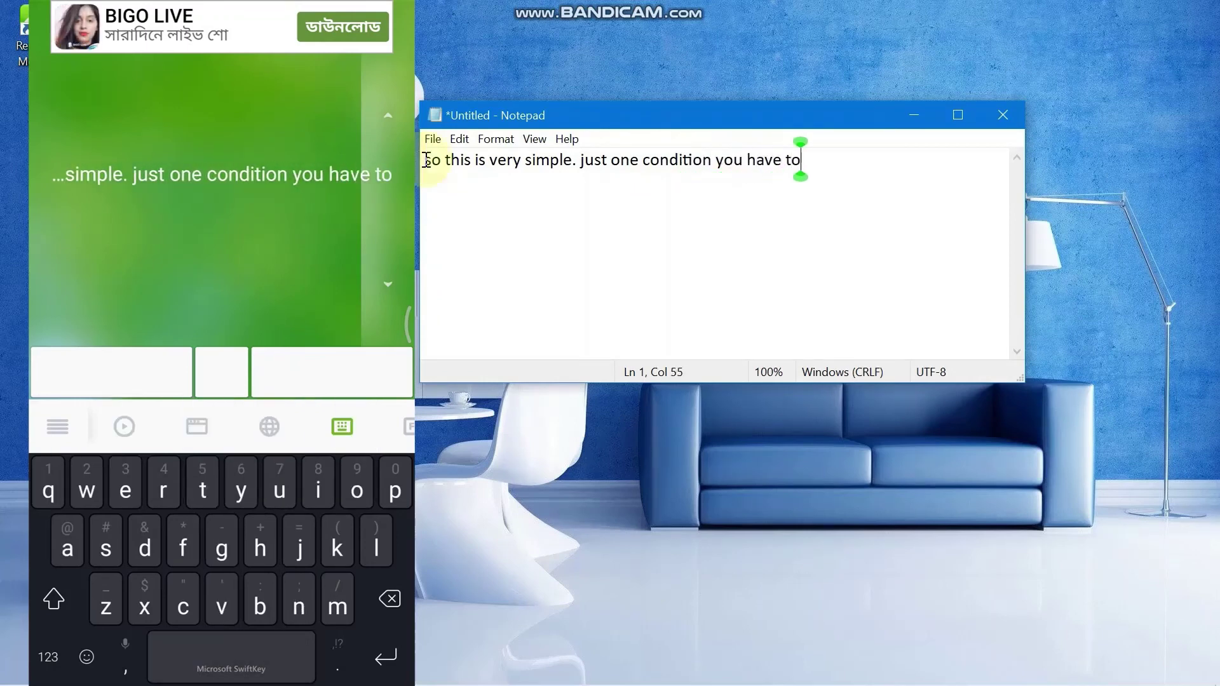
{"action": "type", "text": " connce"}
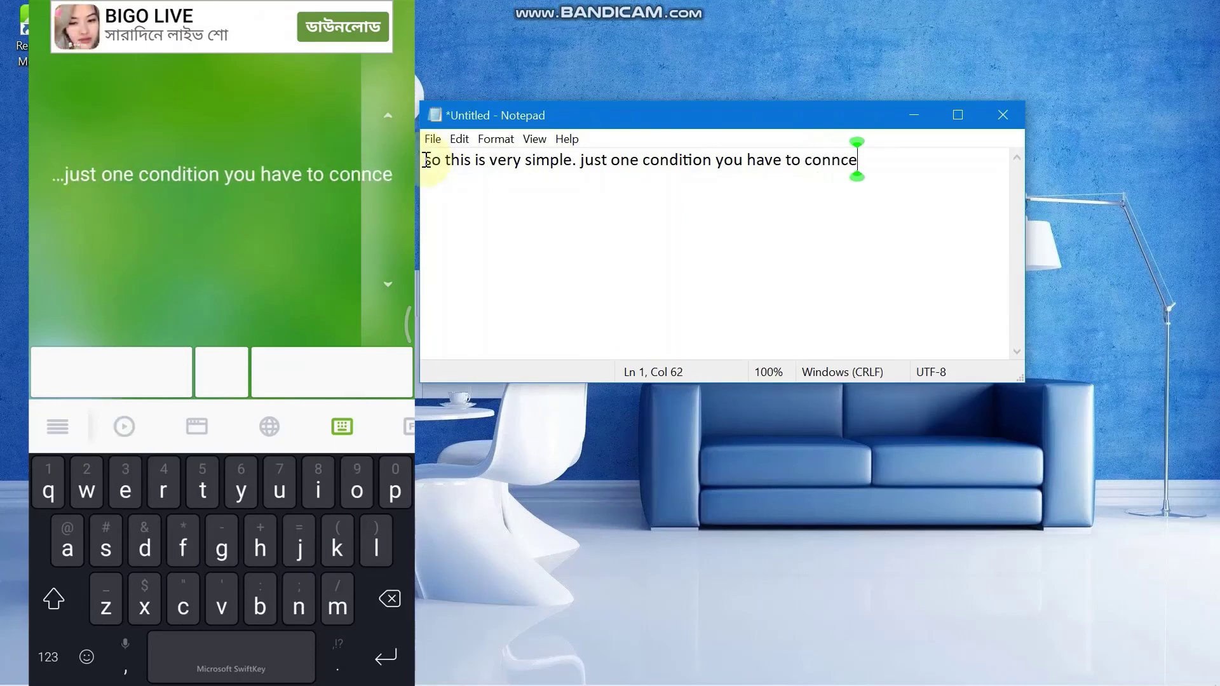
{"action": "key", "text": "BackSpace"}
{"action": "key", "text": "BackSpace"}
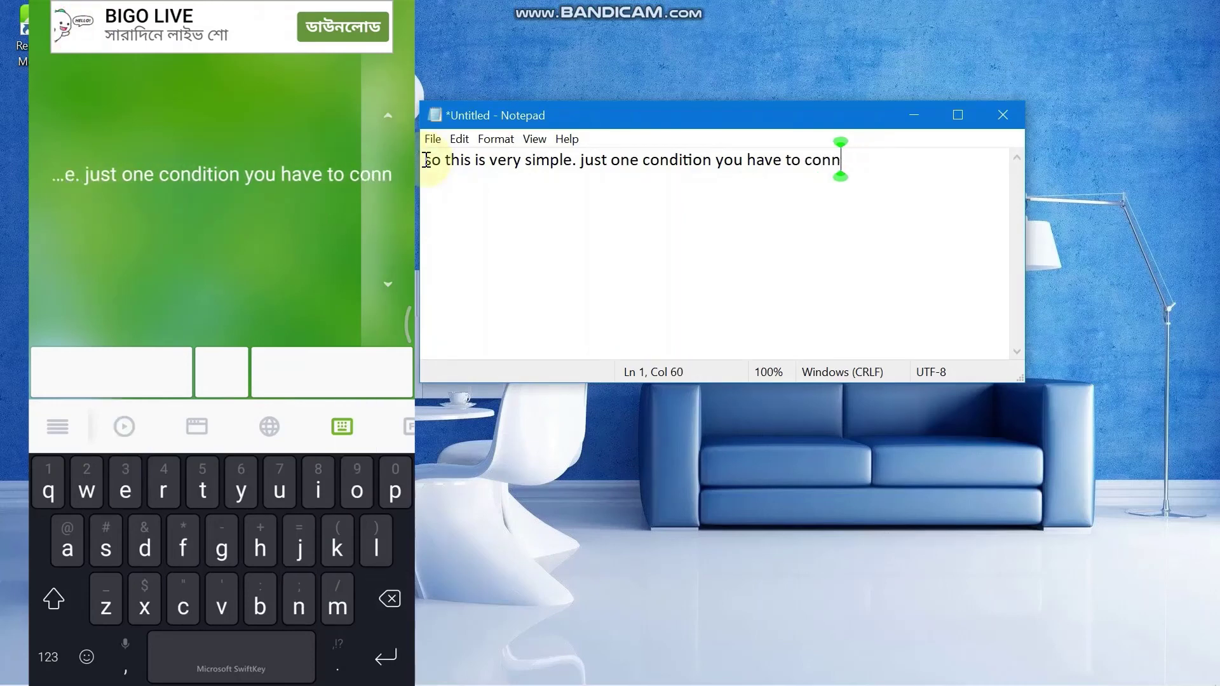
{"action": "key", "text": "BackSpace"}
{"action": "type", "text": "m"}
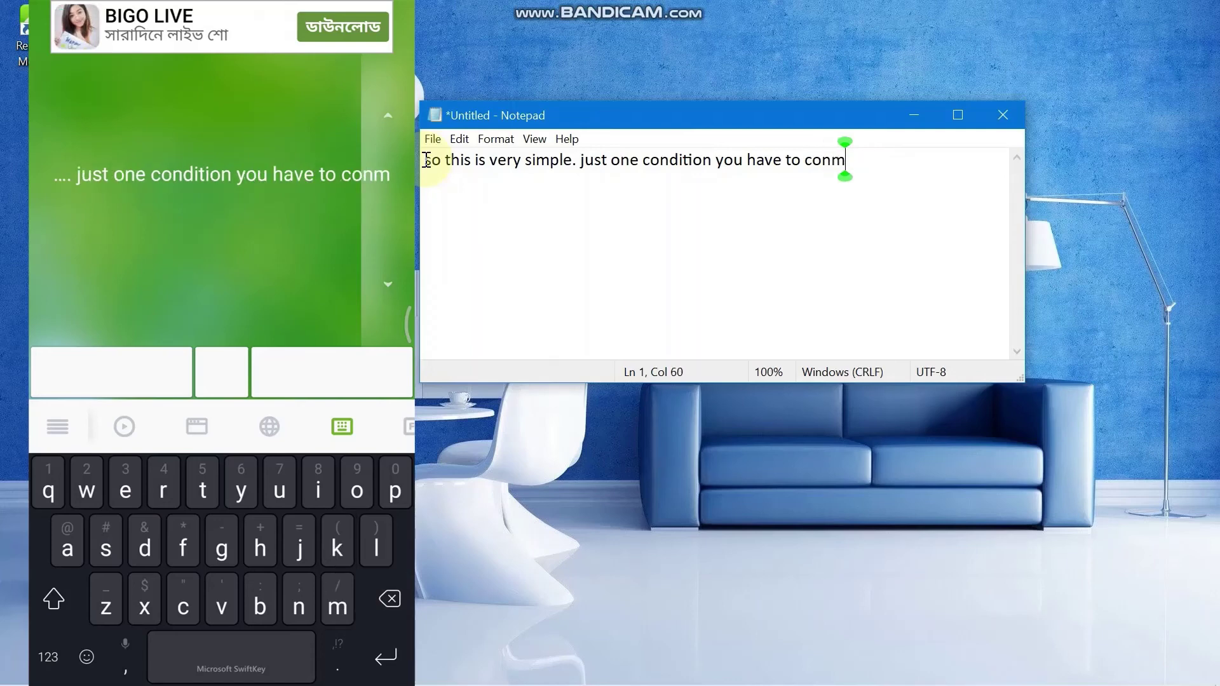
{"action": "key", "text": "BackSpace"}
{"action": "type", "text": "nec"}
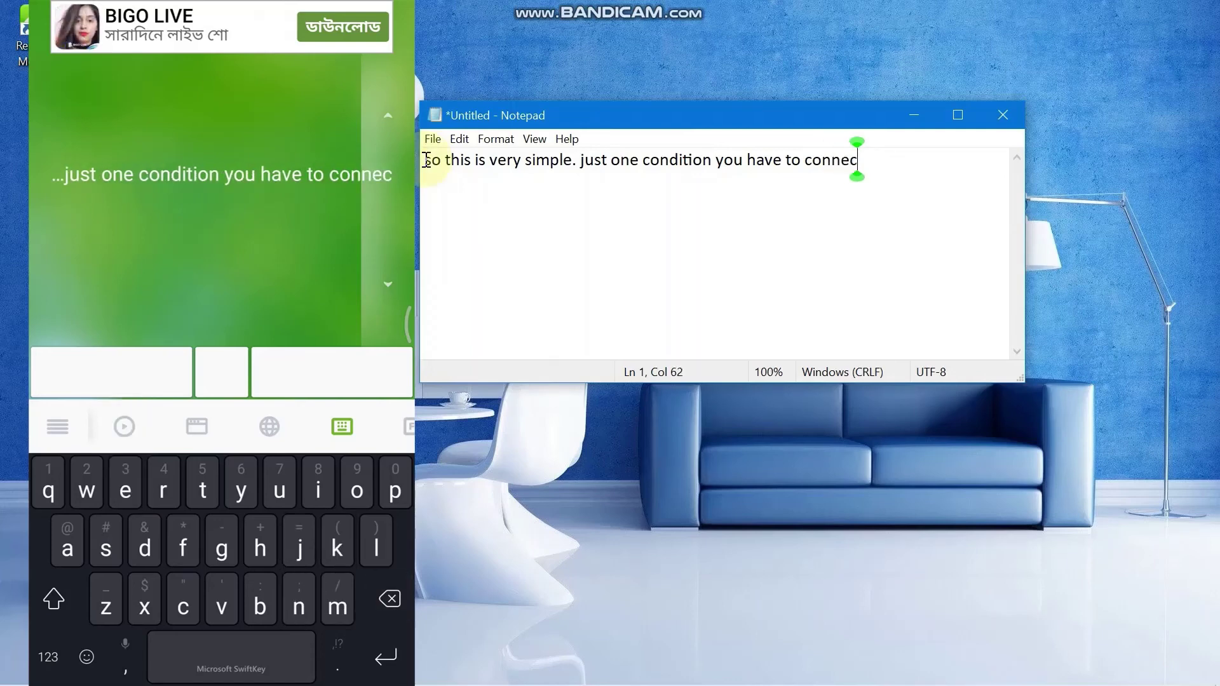
{"action": "type", "text": "ted tw"}
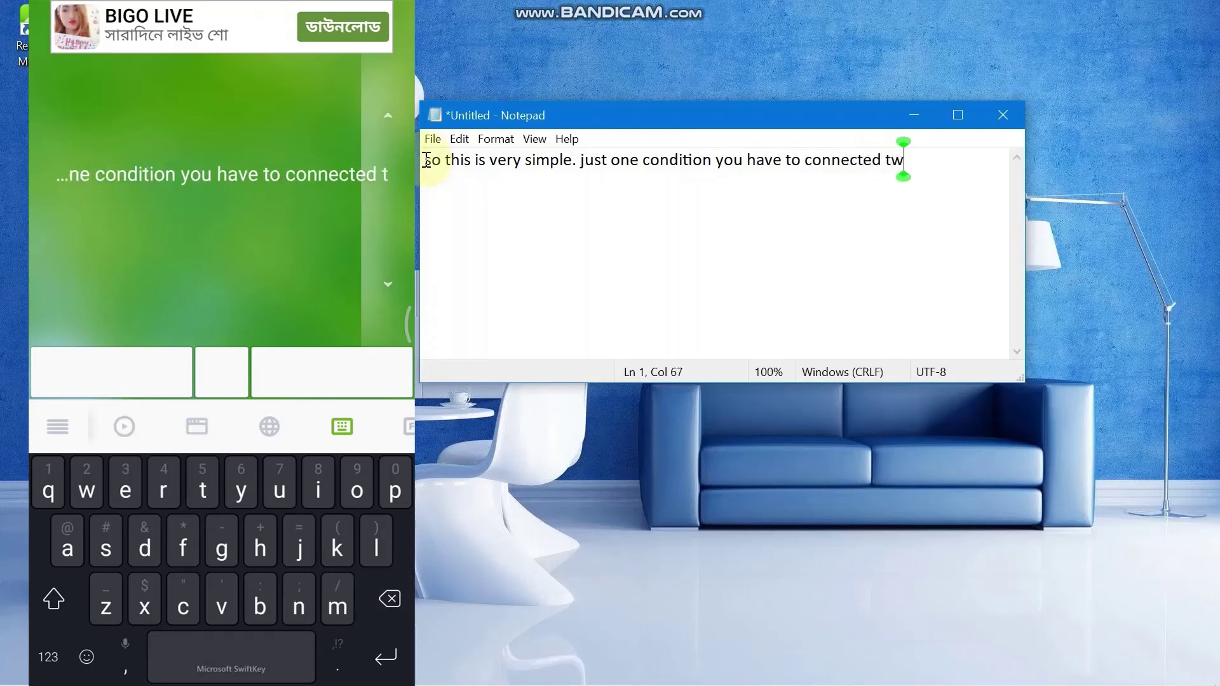
{"action": "type", "text": "o devi"}
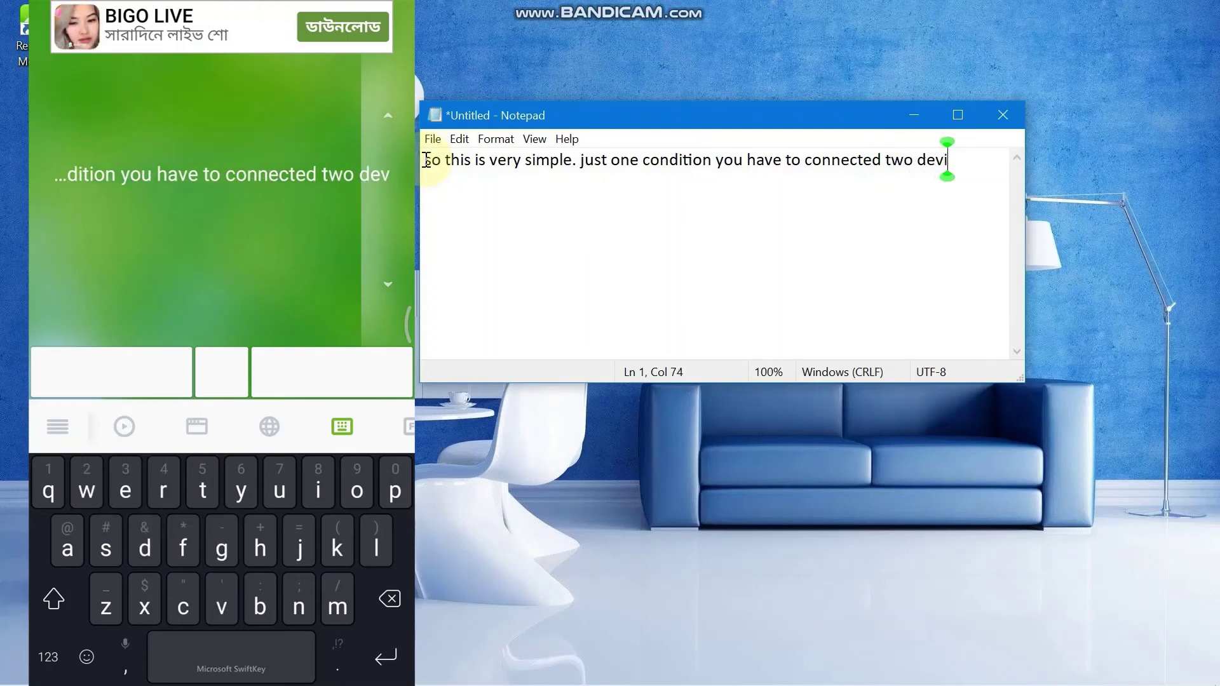
{"action": "type", "text": "ce with same nr"}
{"action": "key", "text": "BackSpace"}
{"action": "type", "text": "etwork "}
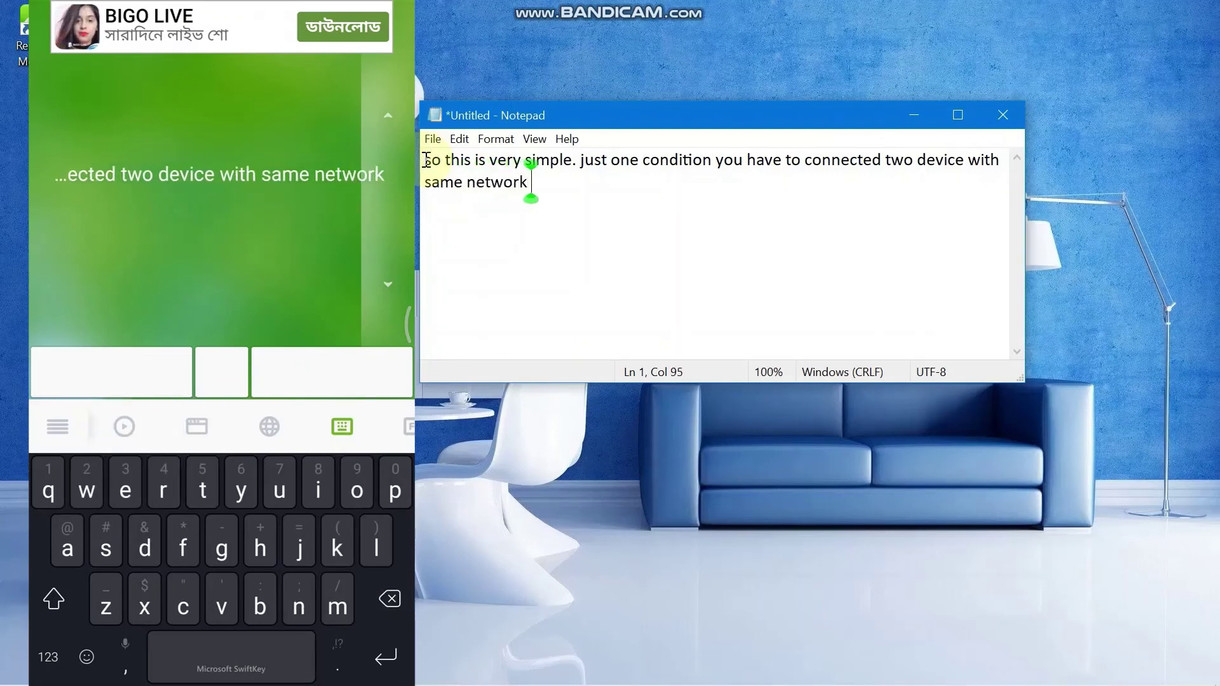
{"action": "type", "text": "or wifi line."}
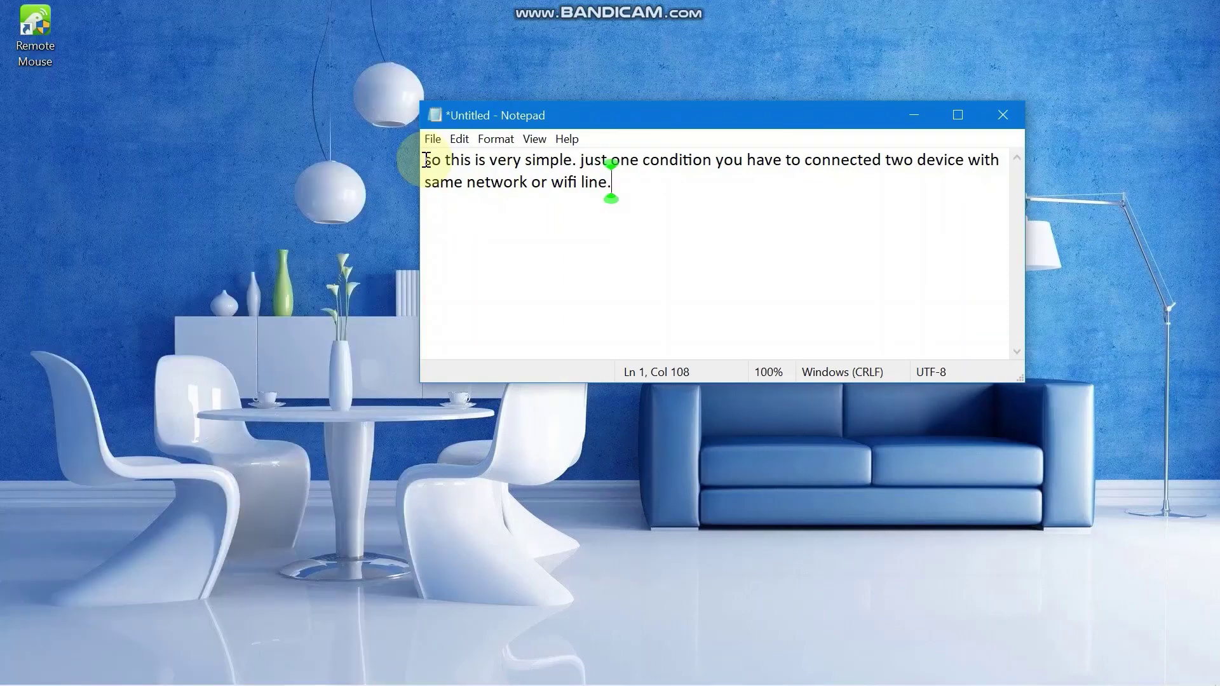
{"action": "left_click", "coordinate": [998, 100]}
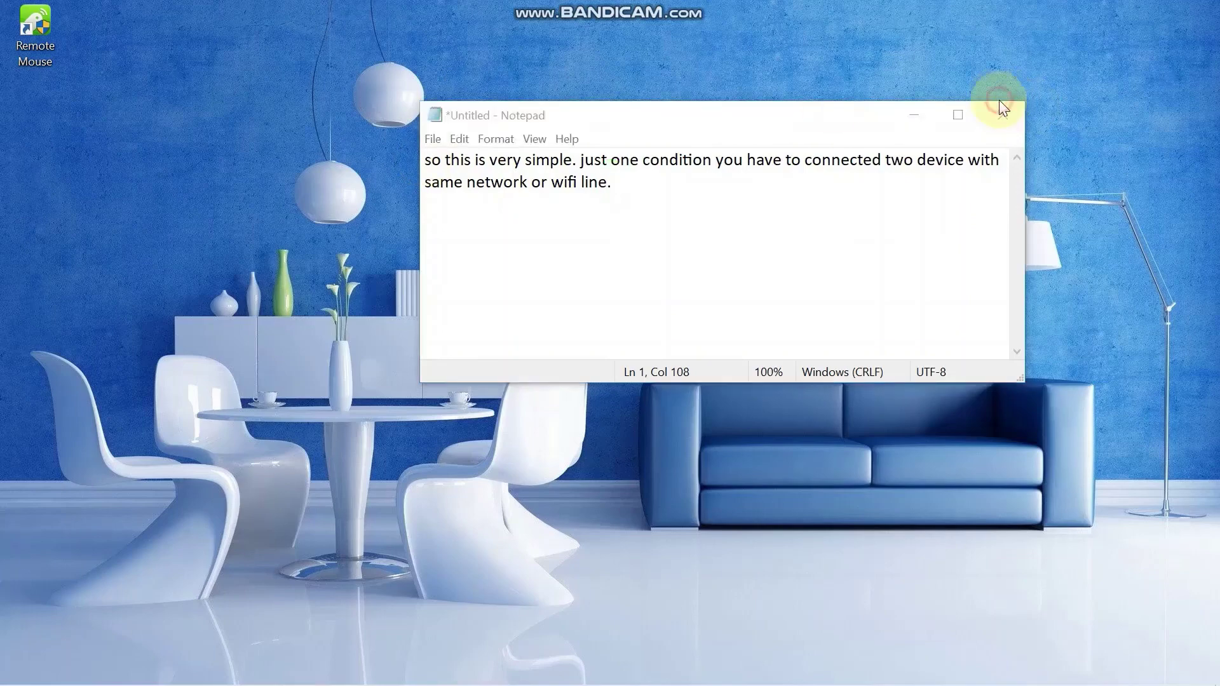